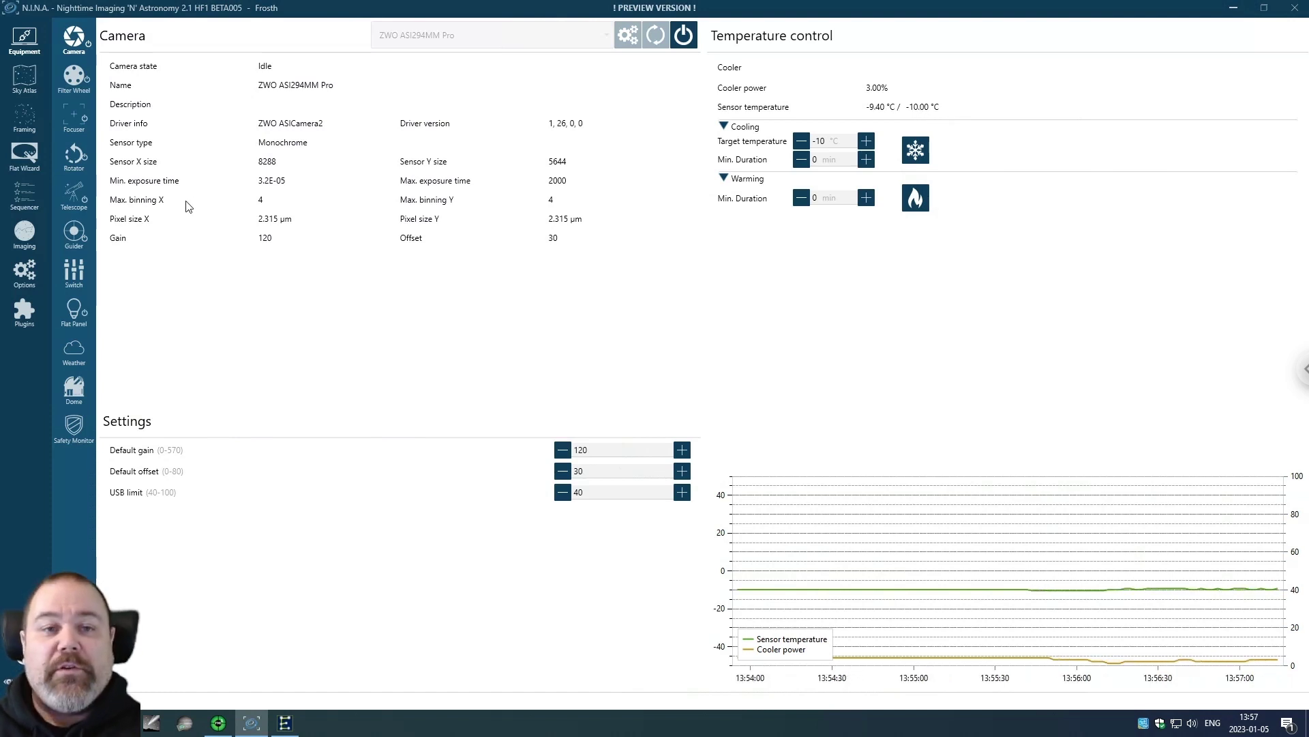
In the Simple Sequencer, add a new target and rename it to 'Darks'
left_click(24, 196)
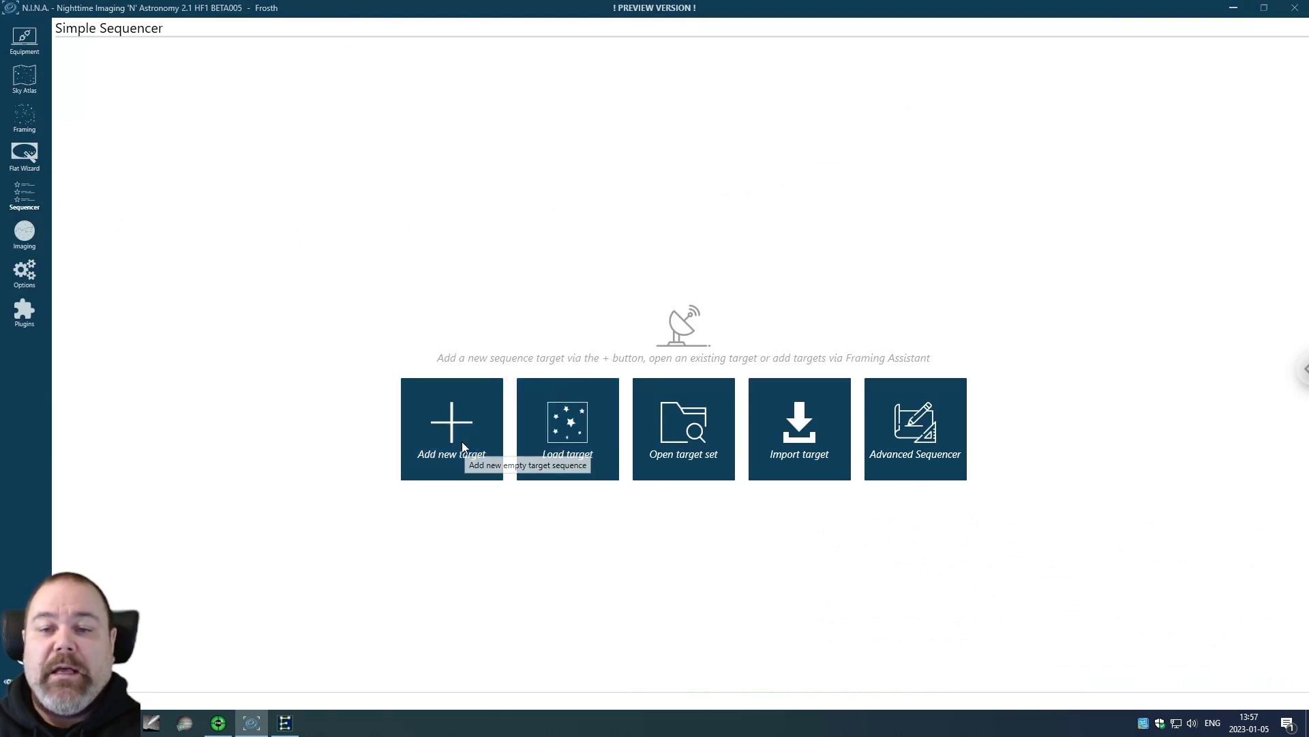
left_click(501, 471)
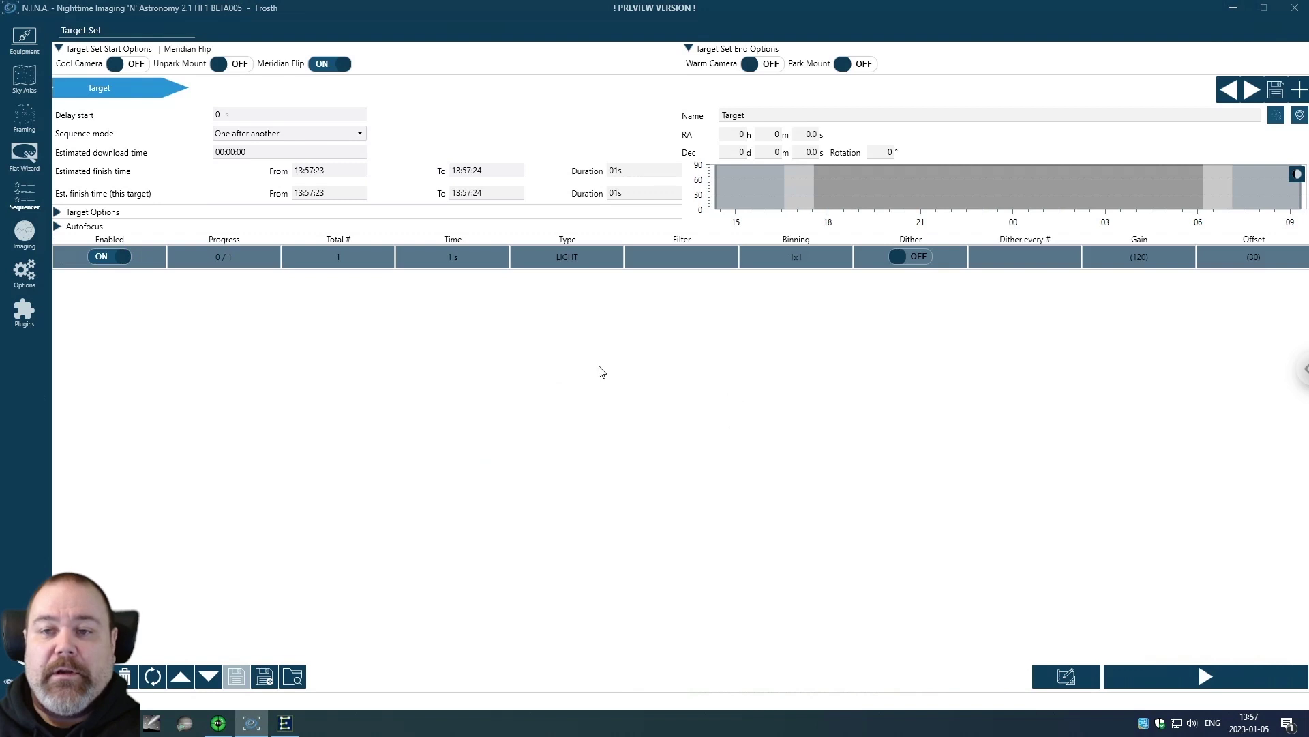
left_click(781, 116)
key("ctrl+a")
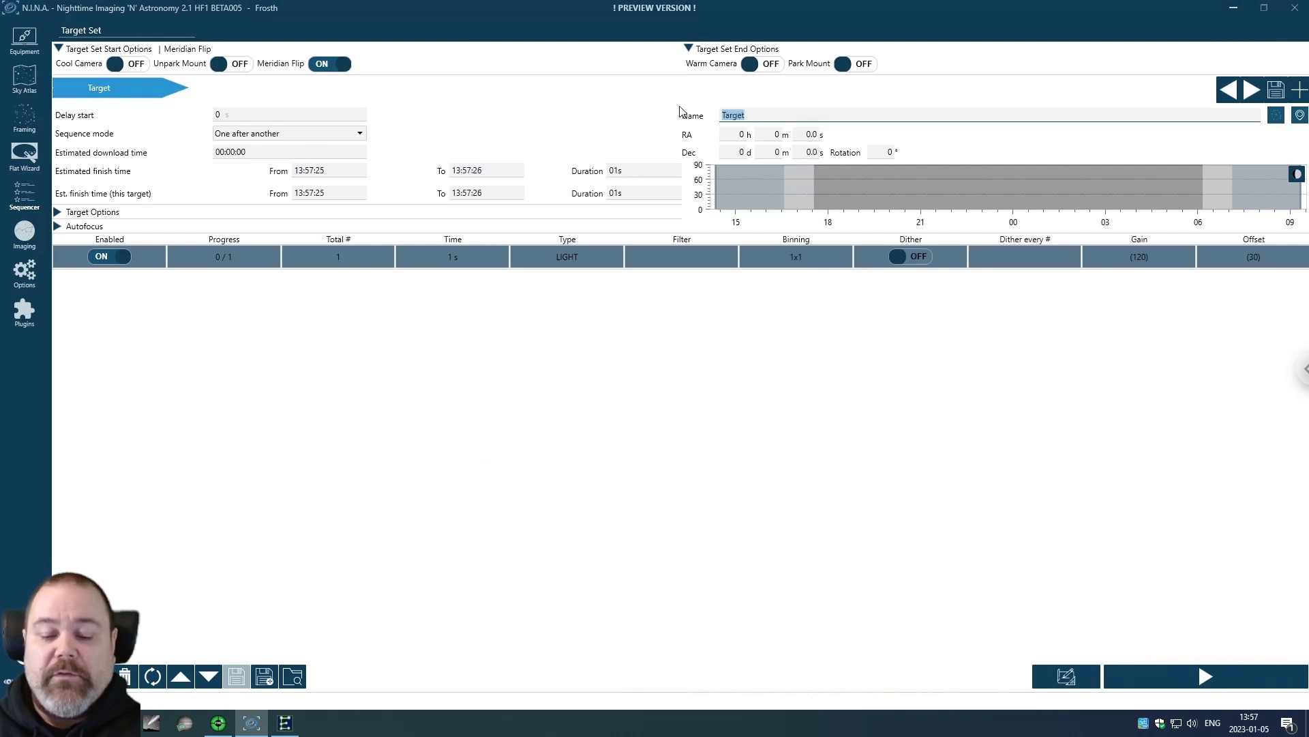
type("Darks")
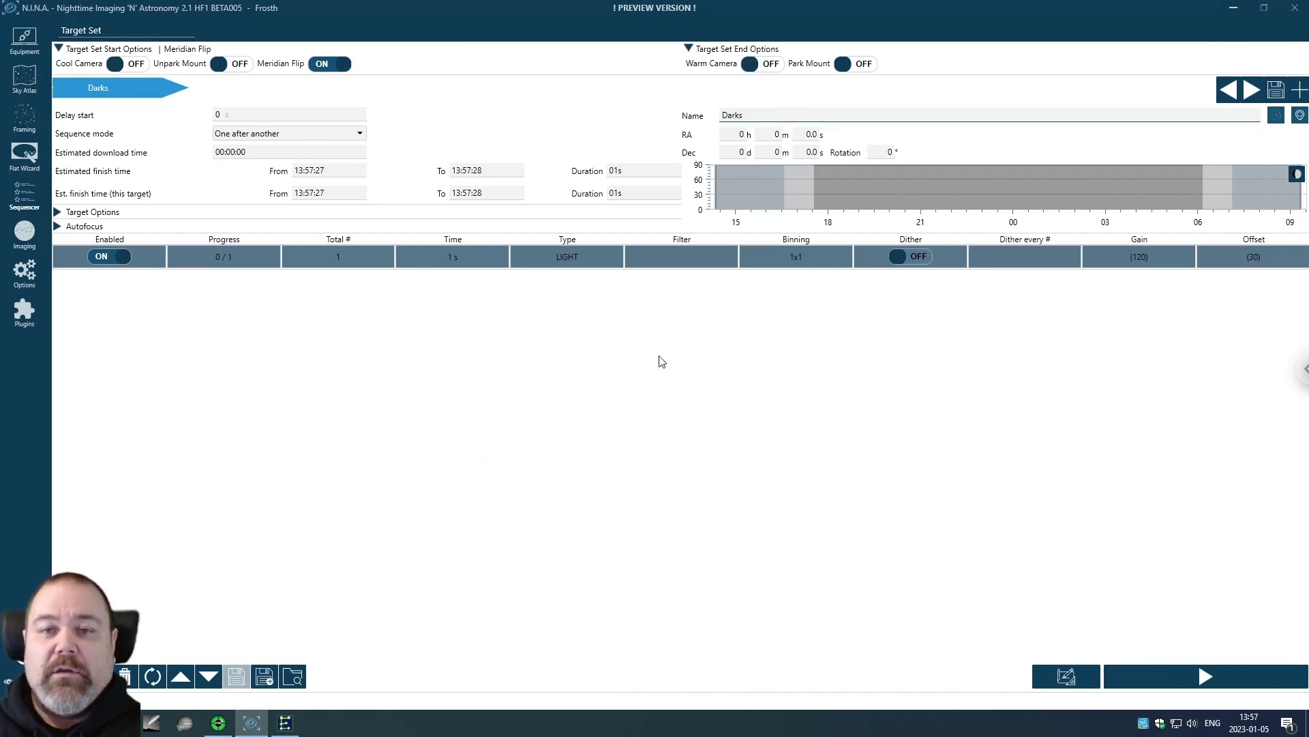
left_click(650, 354)
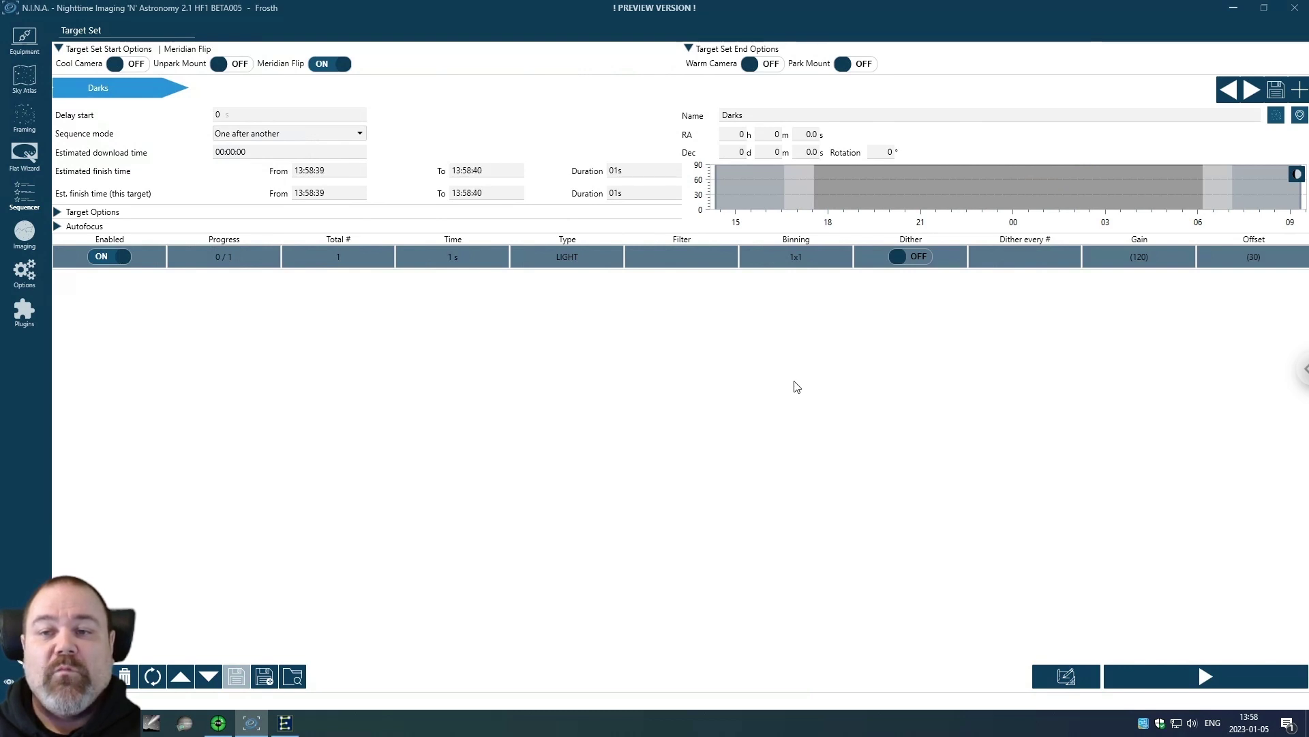
Set the row's binning to 2x2 and its frame type to DARK
left_click(834, 256)
left_click(846, 256)
left_click(809, 291)
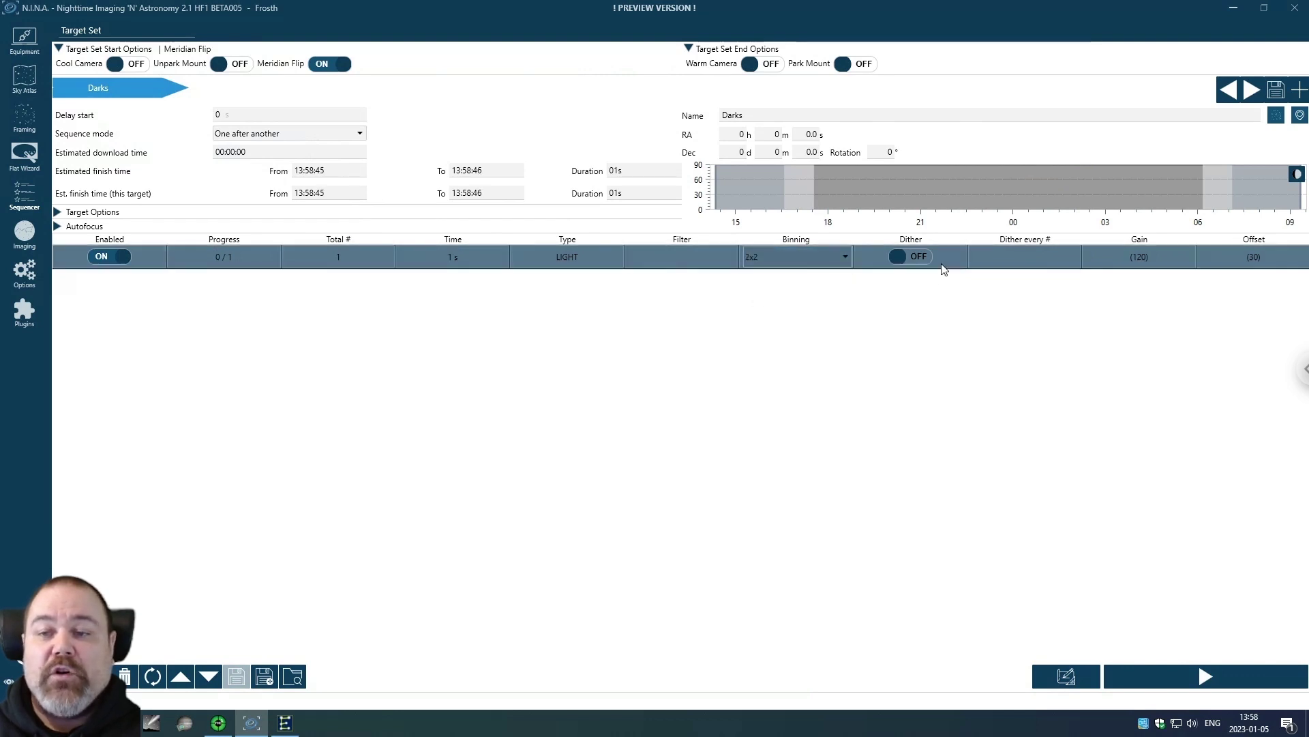
left_click(606, 258)
left_click(611, 256)
left_click(593, 306)
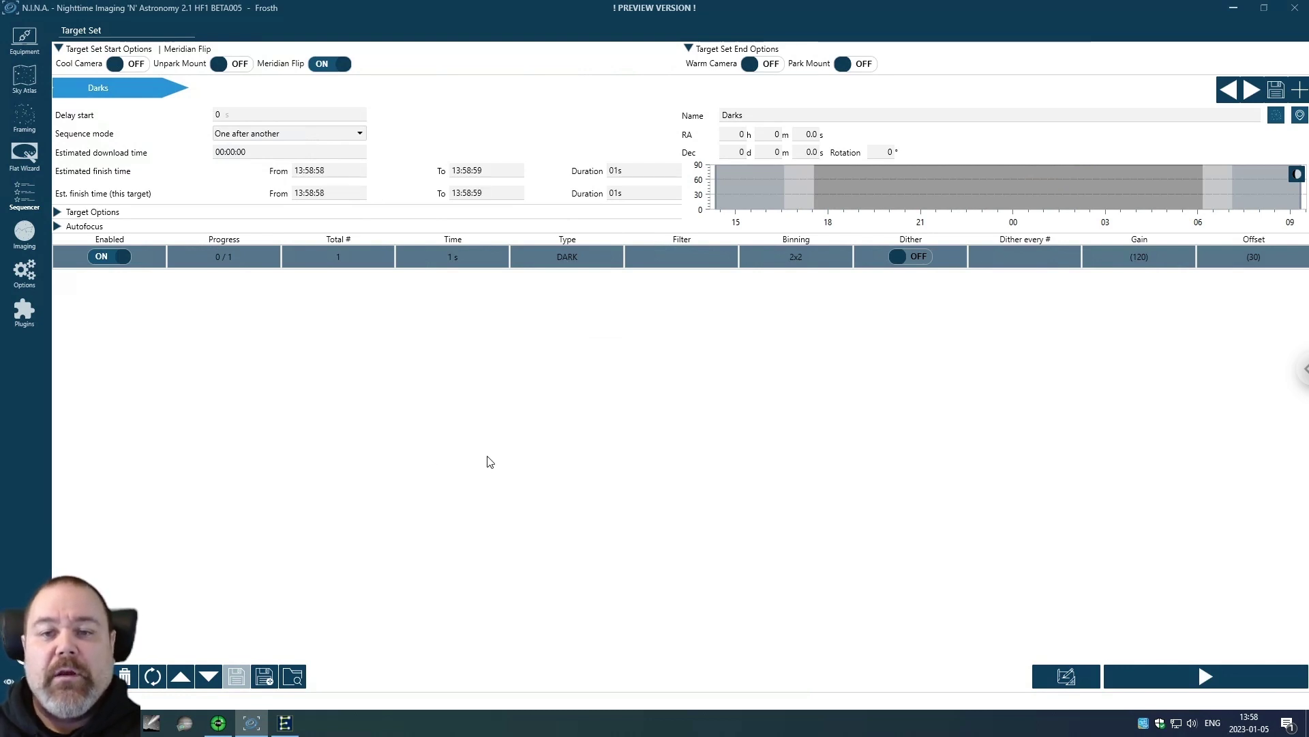
Keep the filter at (Current) and set the row's exposure time to 10 s
left_click(468, 255)
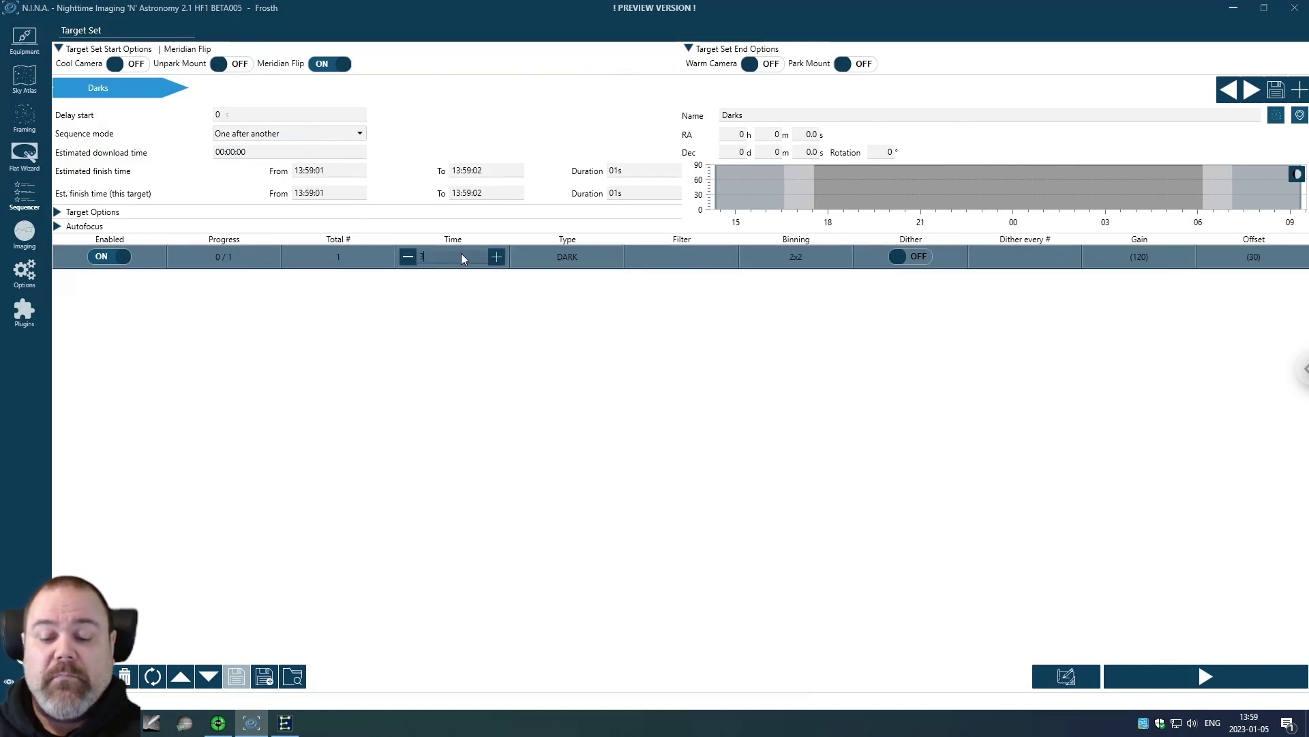
type("30")
key("Return")
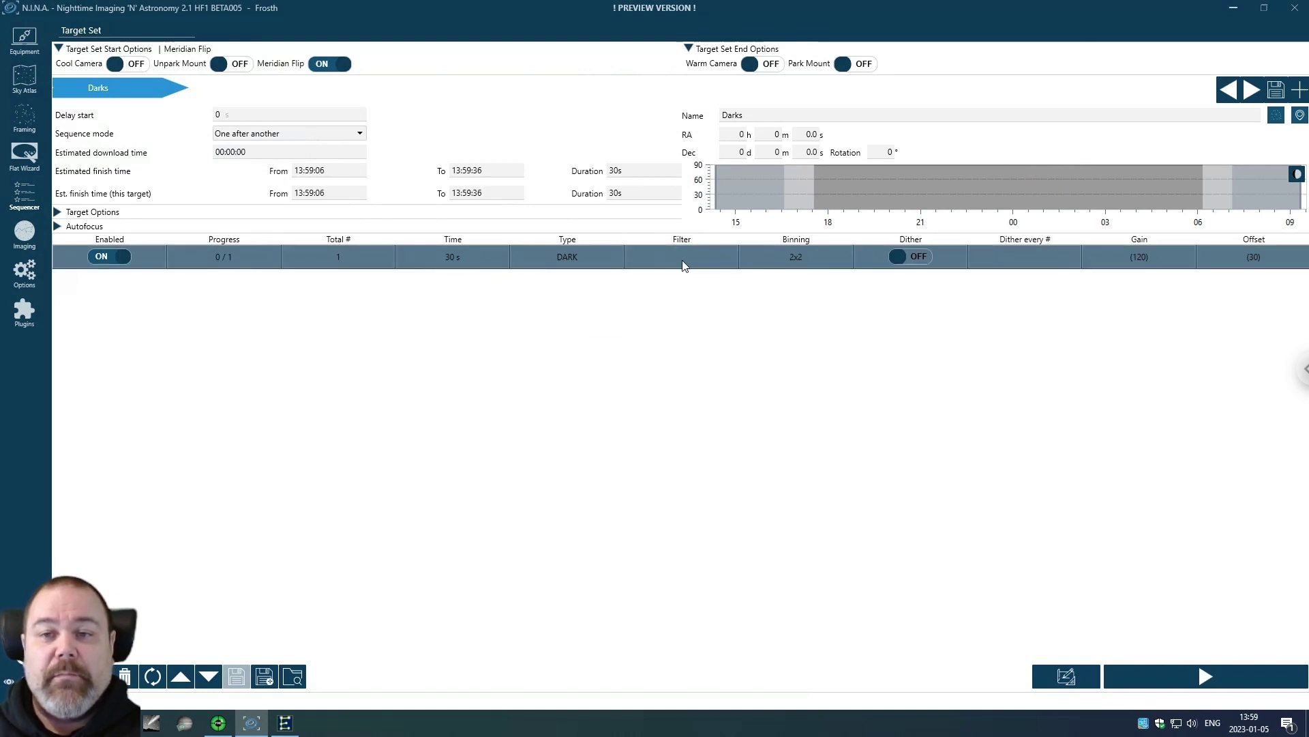
left_click(728, 260)
left_click(729, 258)
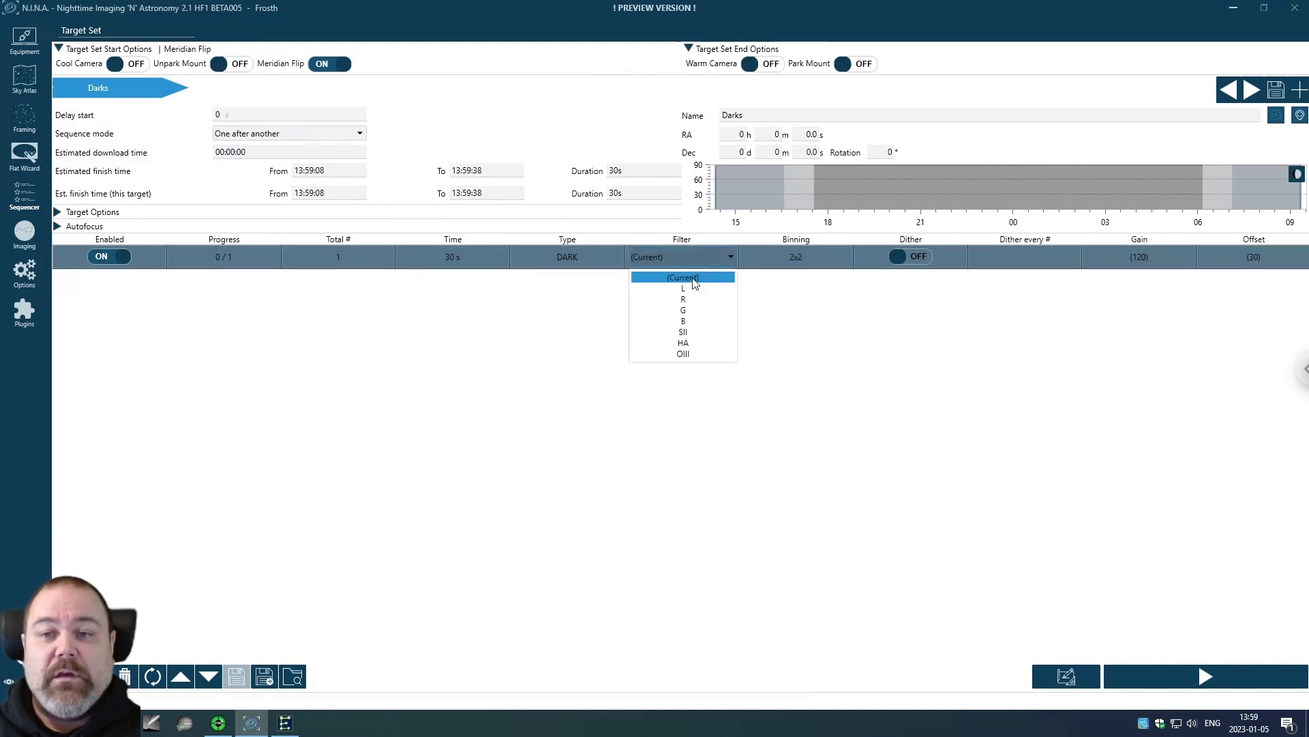
left_click(695, 280)
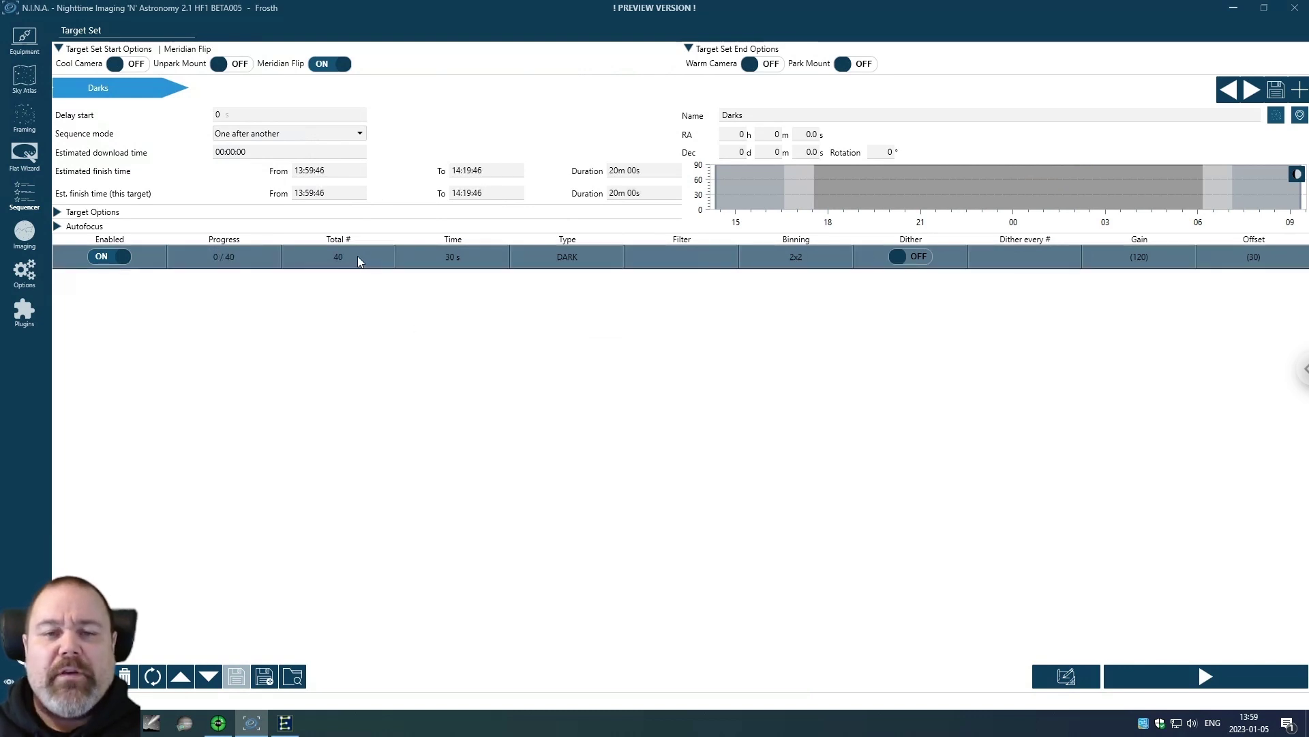
left_click(464, 256)
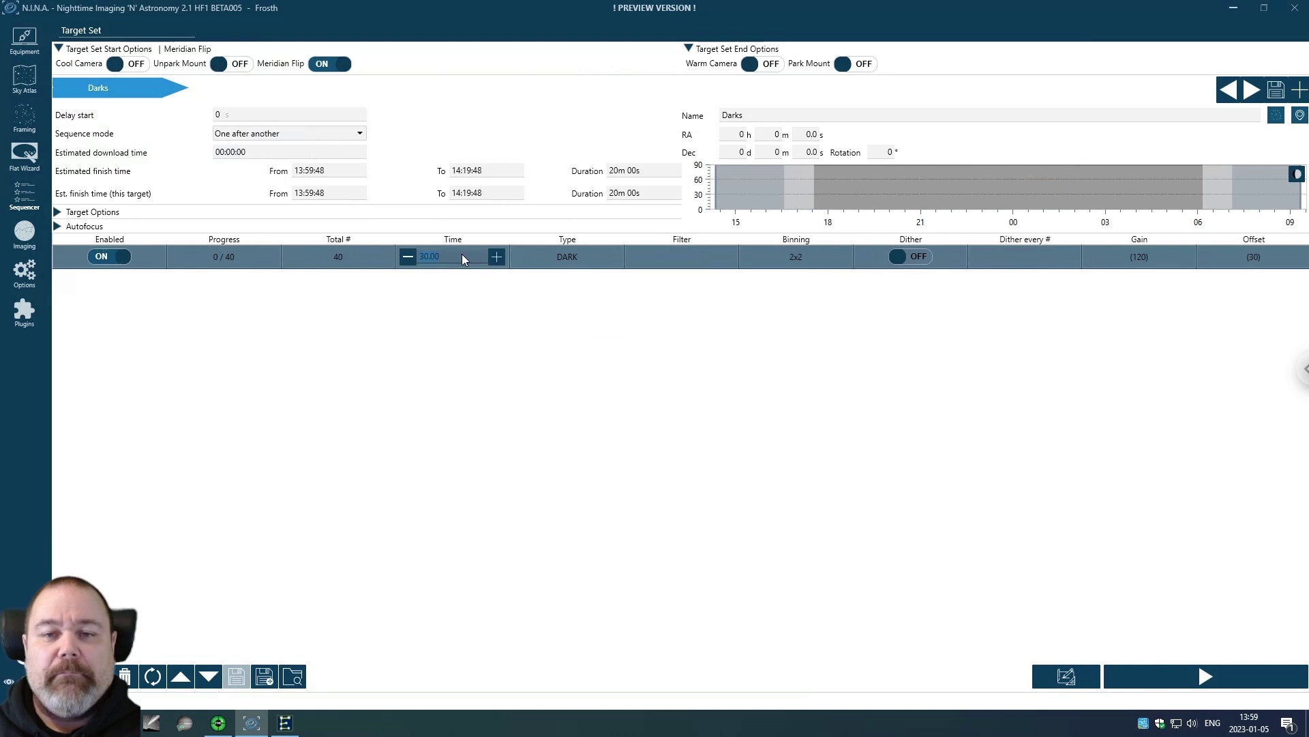
type("10")
key("Return")
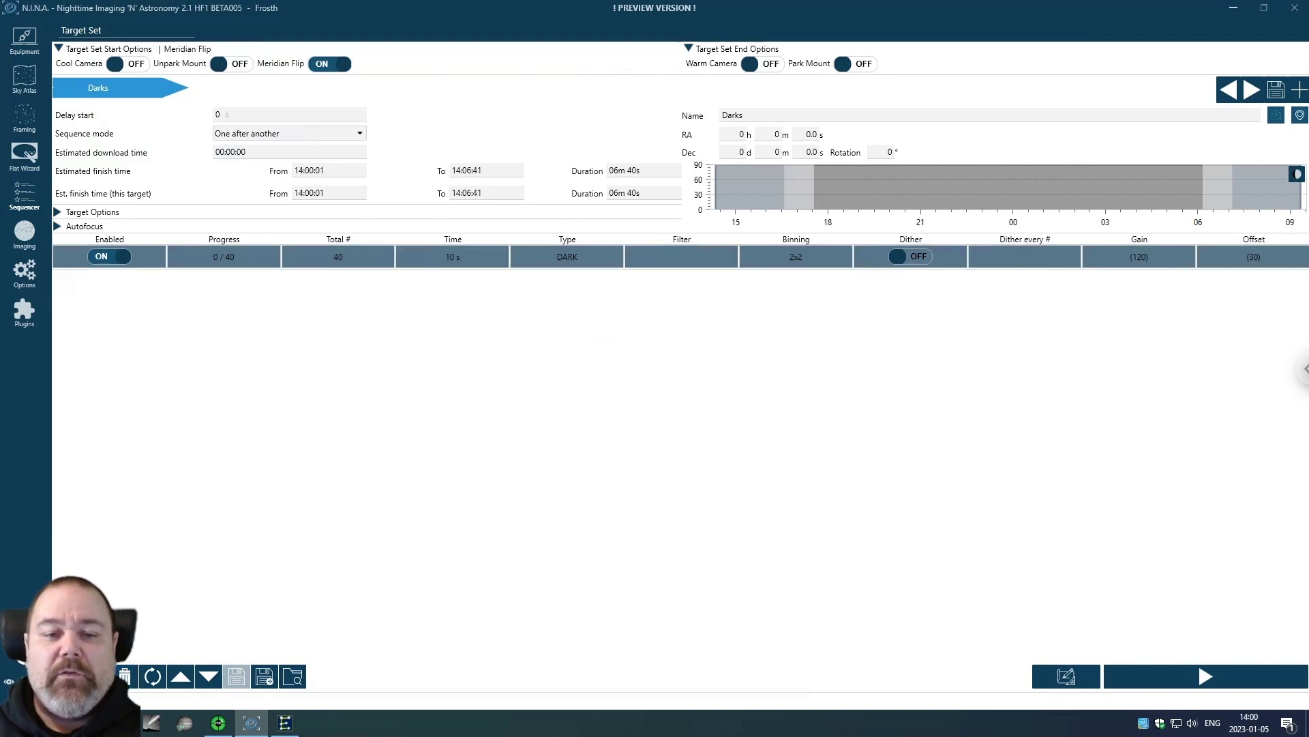
Duplicate the dark row twice, giving the copies 30 s and 60 s exposures
left_click(96, 676)
left_click(476, 281)
left_click(470, 282)
type("30")
key("Return")
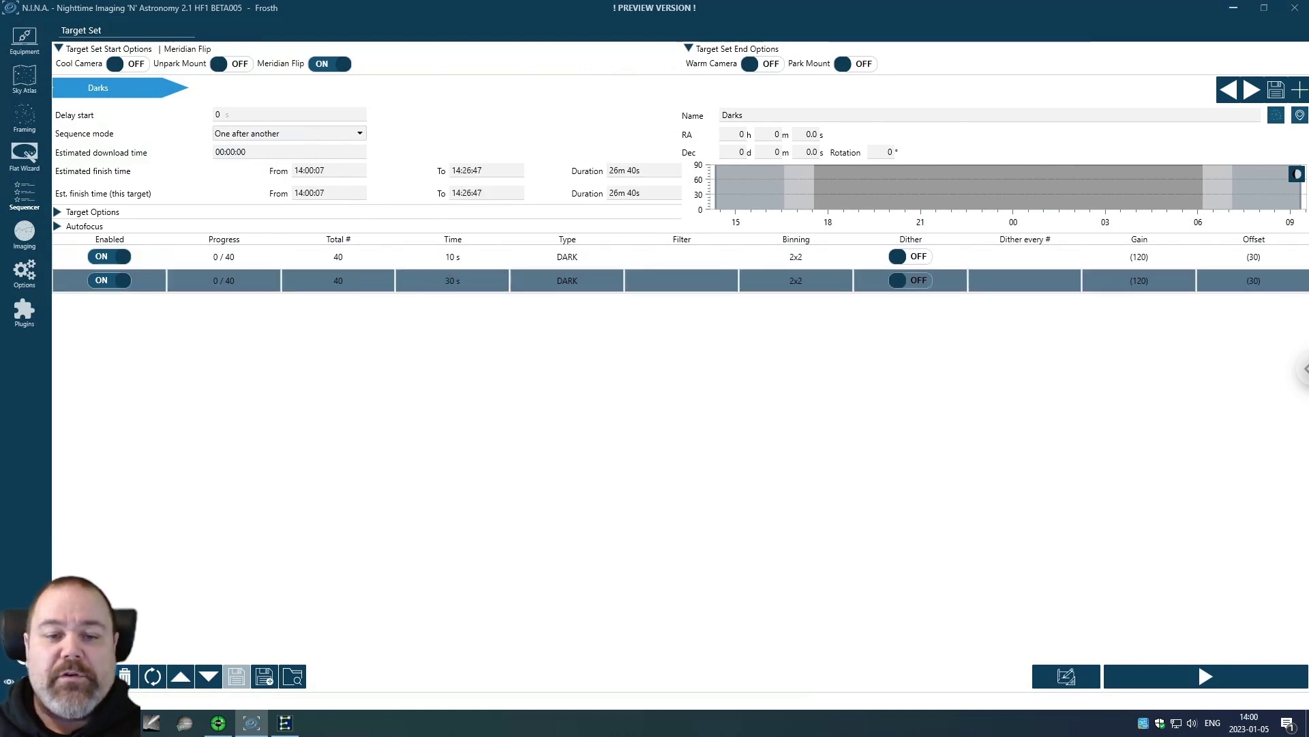
left_click(96, 676)
left_click(468, 304)
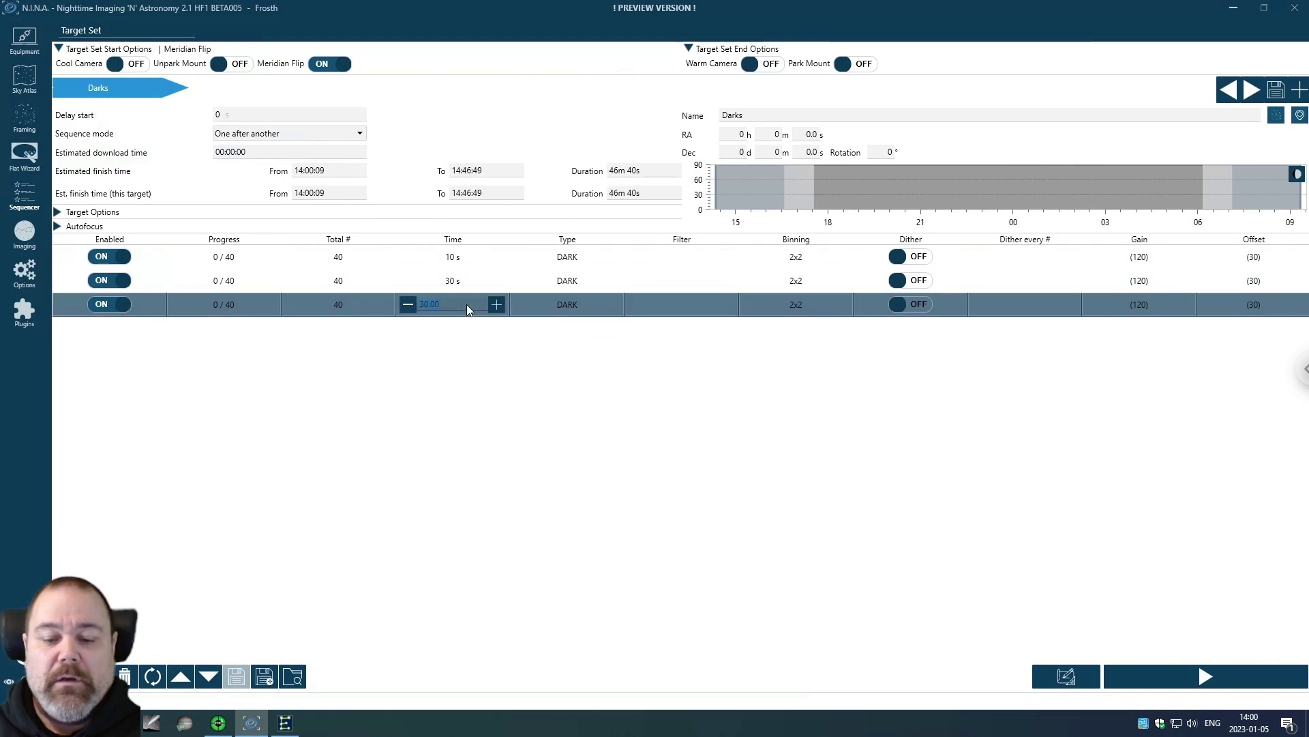
type("60")
key("Return")
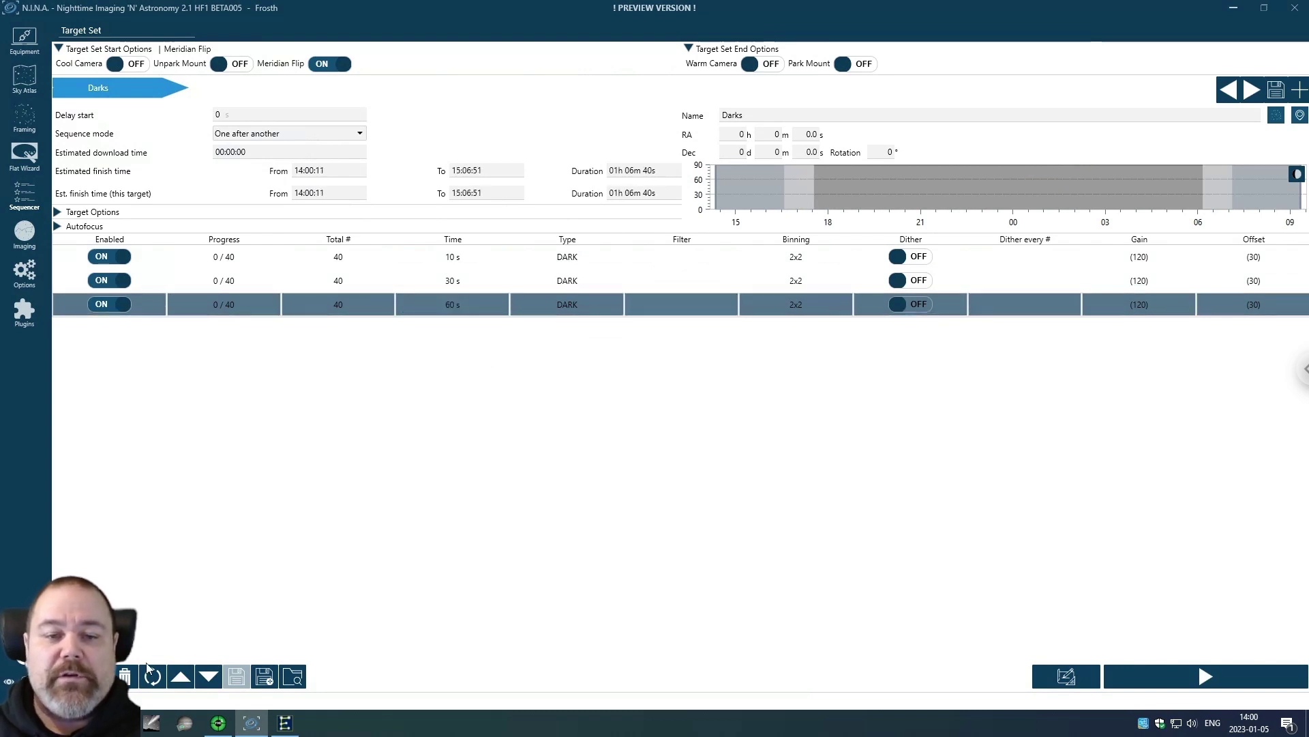
Add two more dark rows with 120 s and 300 s exposures
left_click(141, 674)
left_click(479, 333)
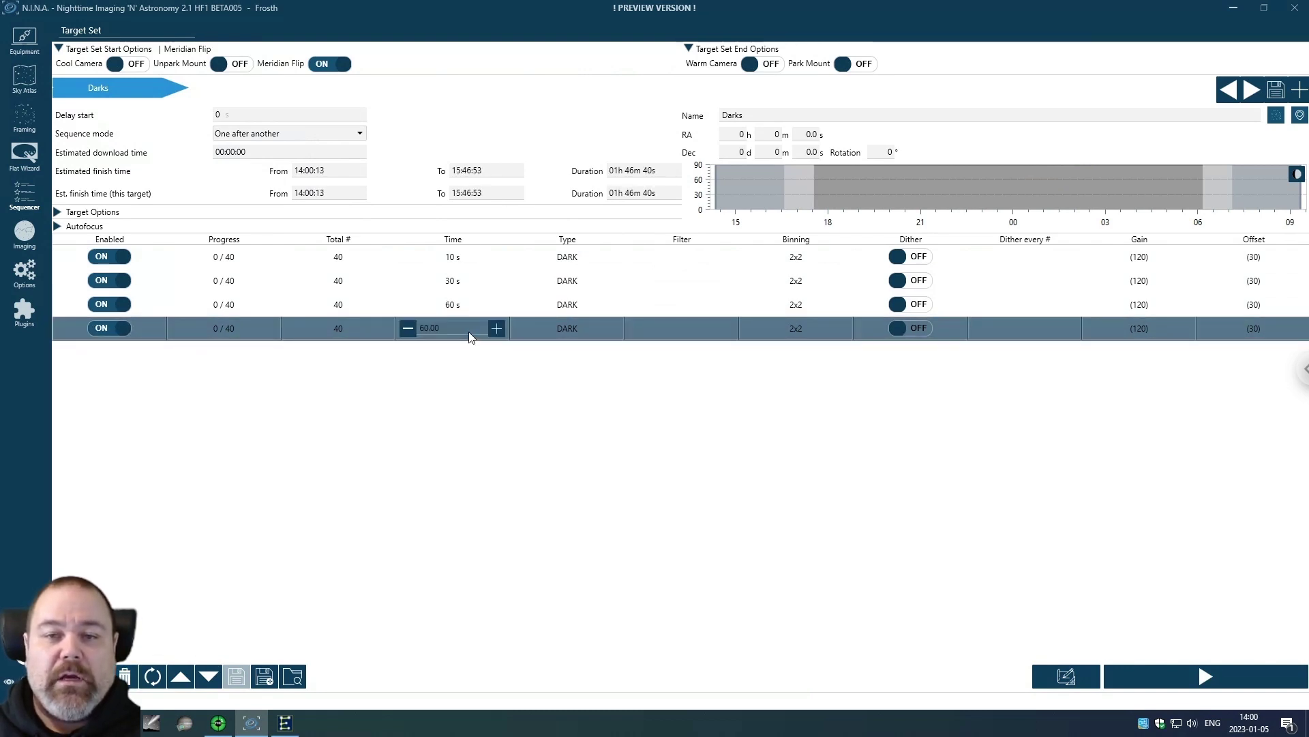
left_click(464, 330)
type("120")
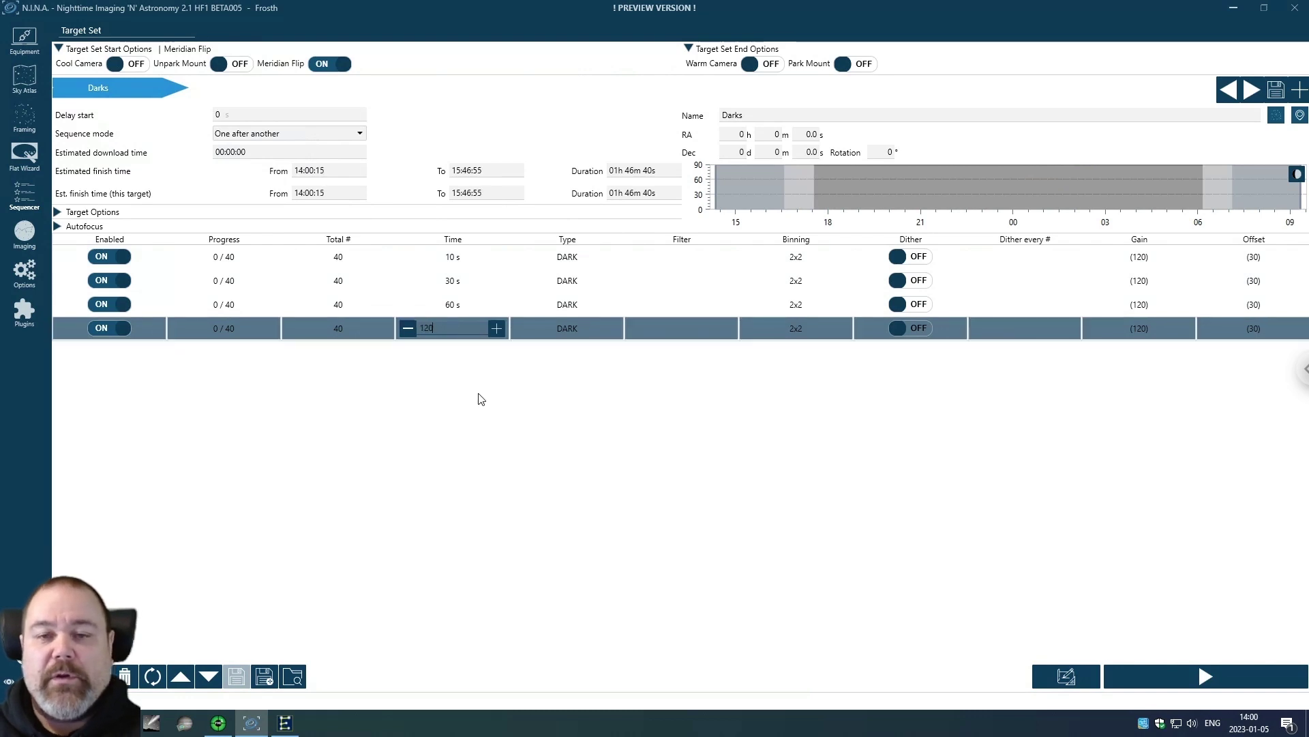
key("Return")
left_click(141, 673)
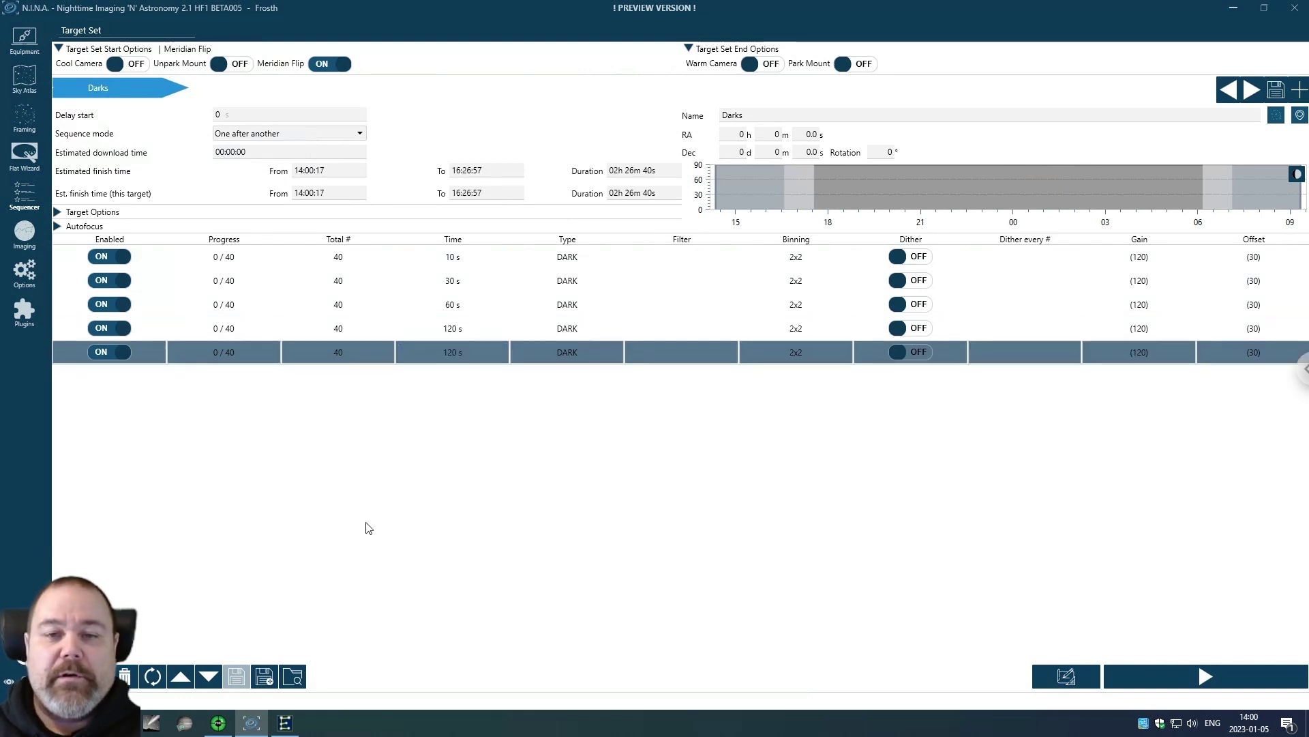
left_click(484, 350)
left_click(484, 350)
type("300")
key("Return")
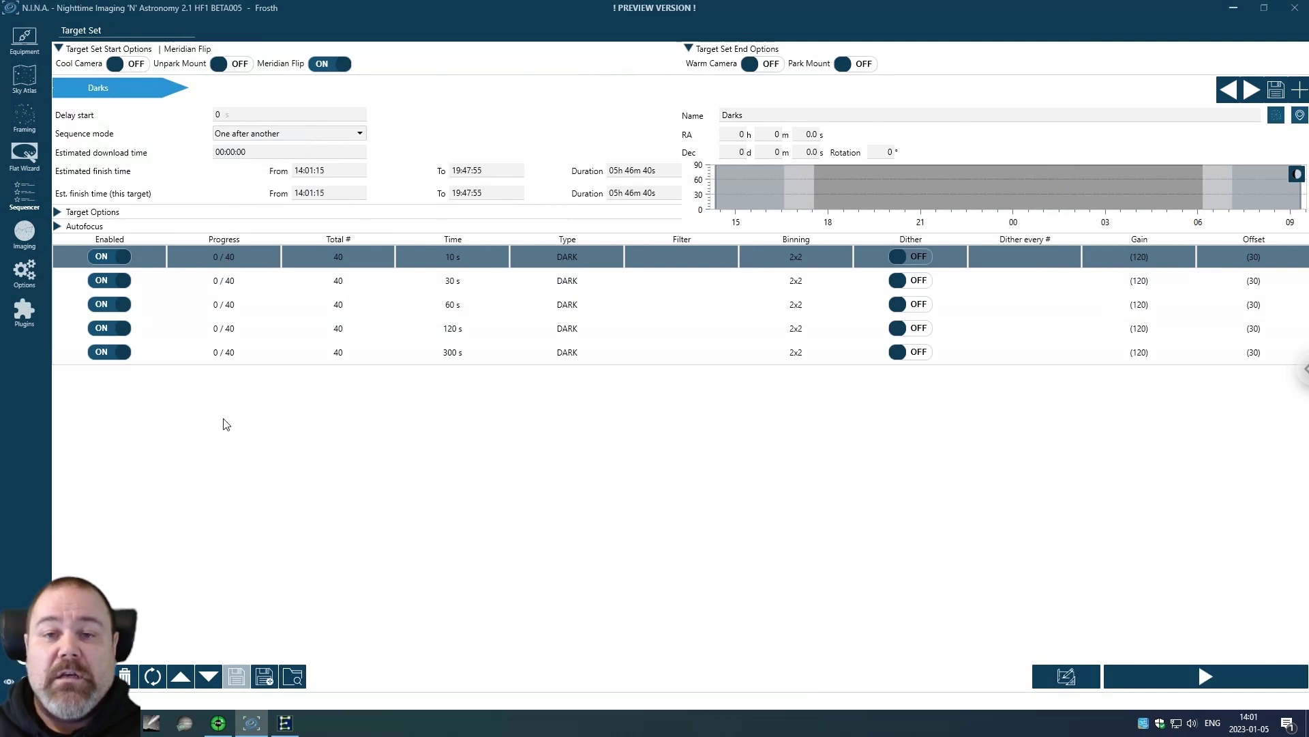
Add a sixth row as a 6 s DARKFLAT with the HA filter
left_click(97, 676)
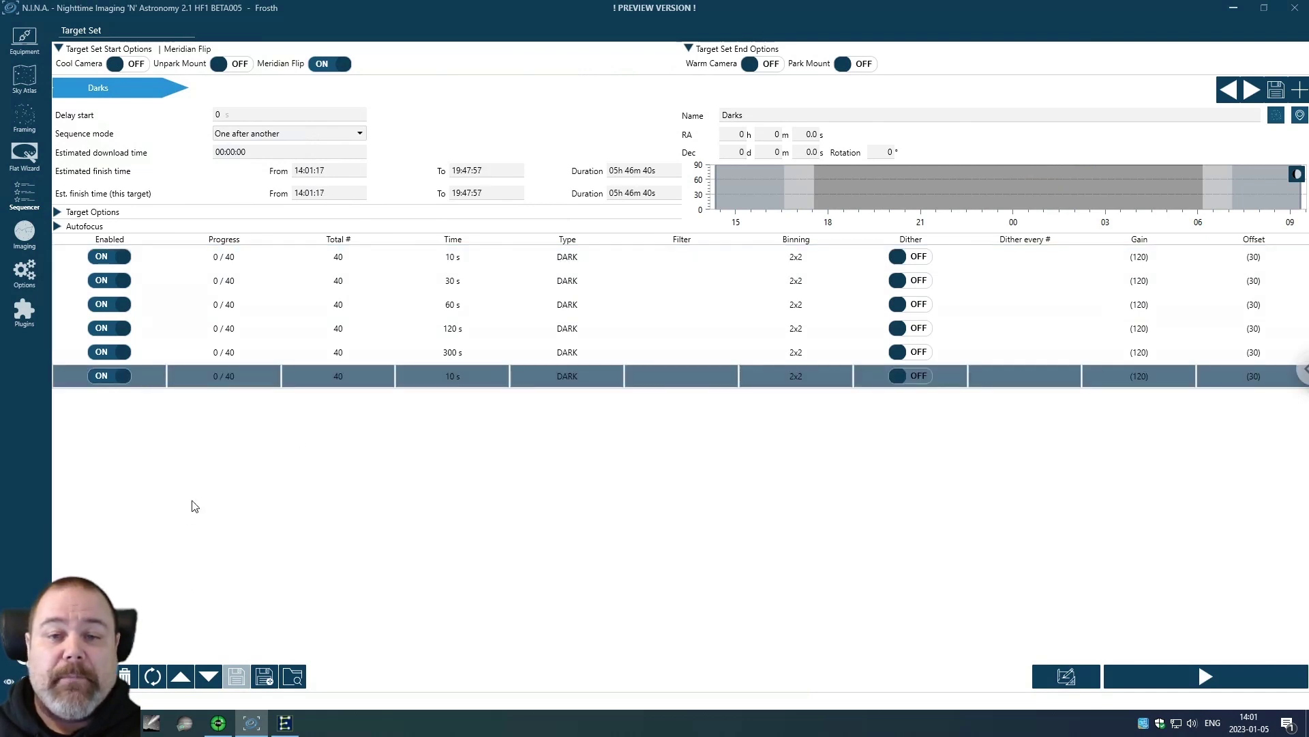
left_click(609, 376)
left_click(617, 375)
left_click(567, 441)
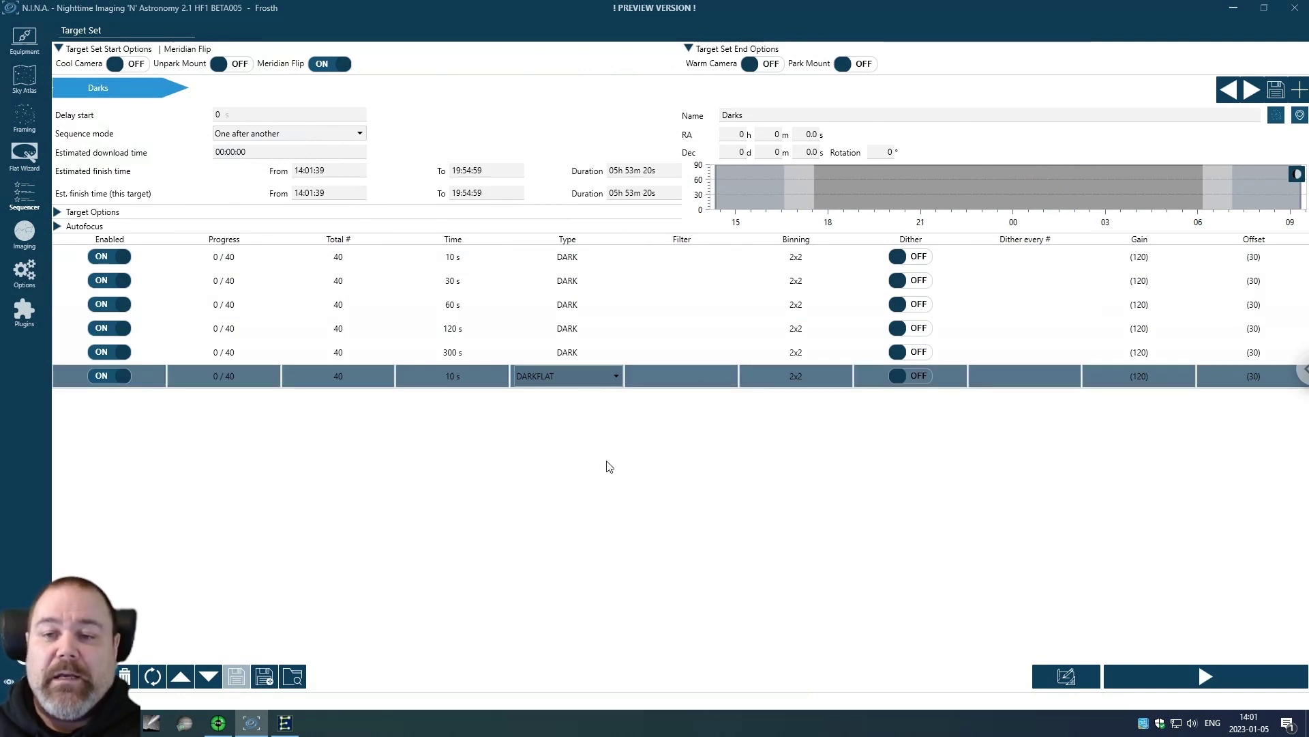
left_click(710, 380)
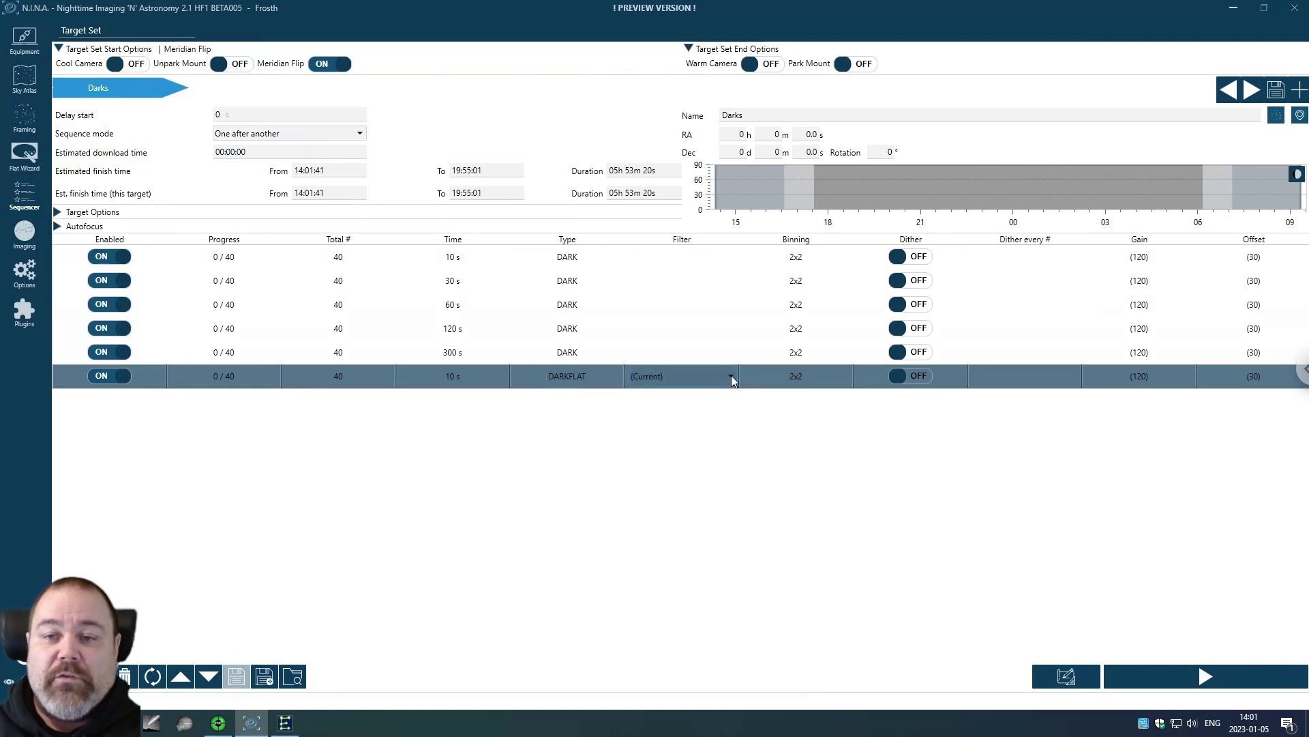
left_click(731, 377)
left_click(697, 463)
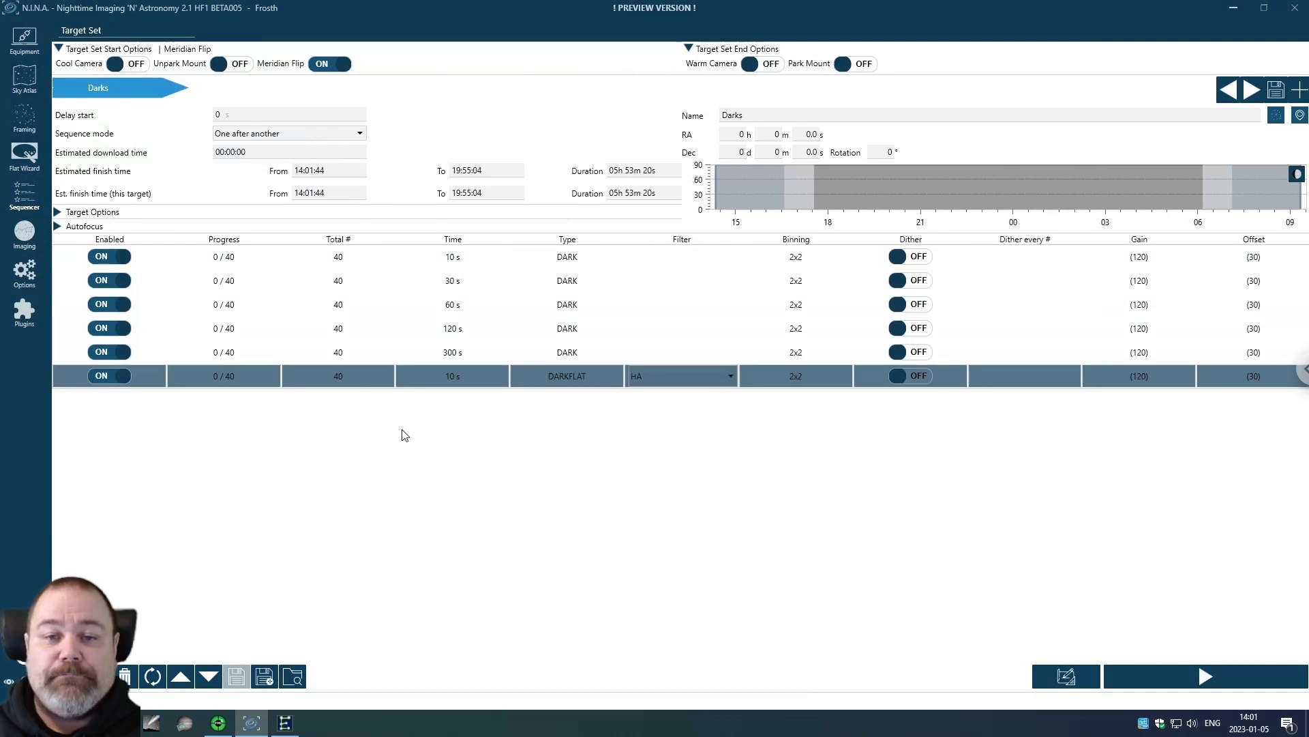
left_click(477, 375)
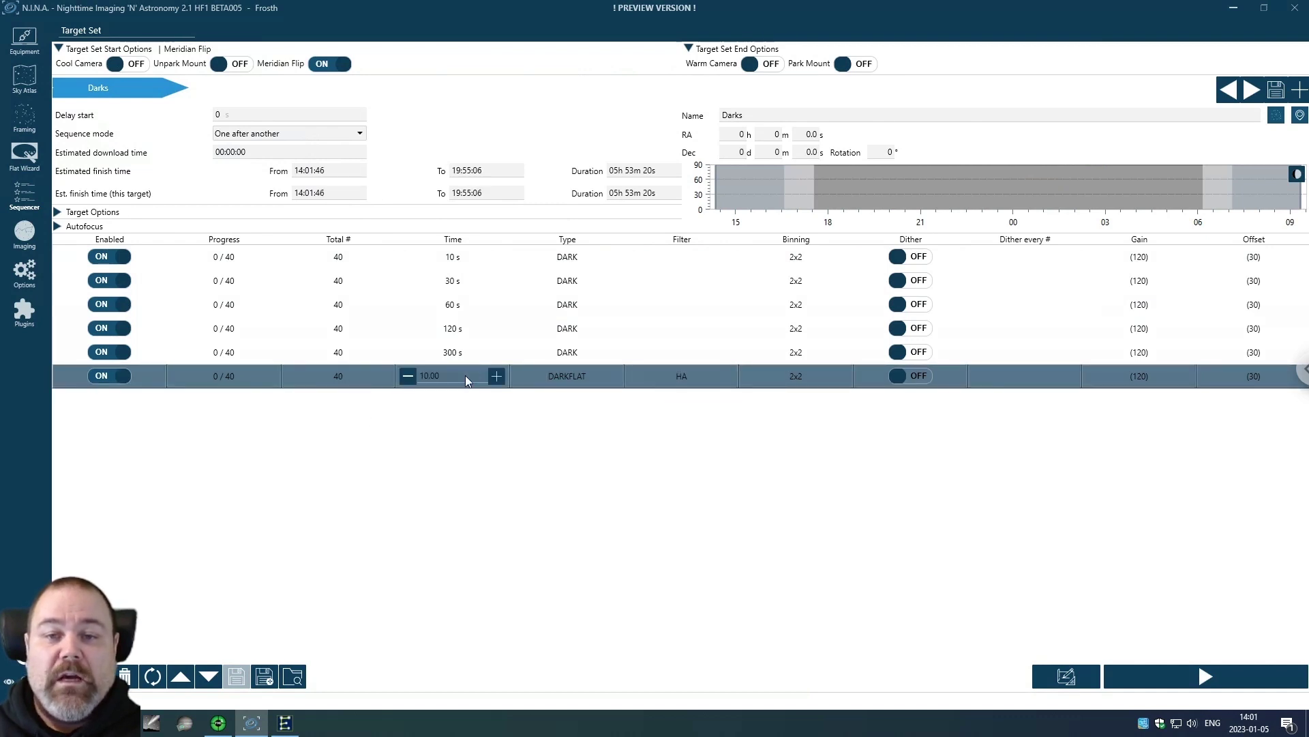
type("6")
key("Return")
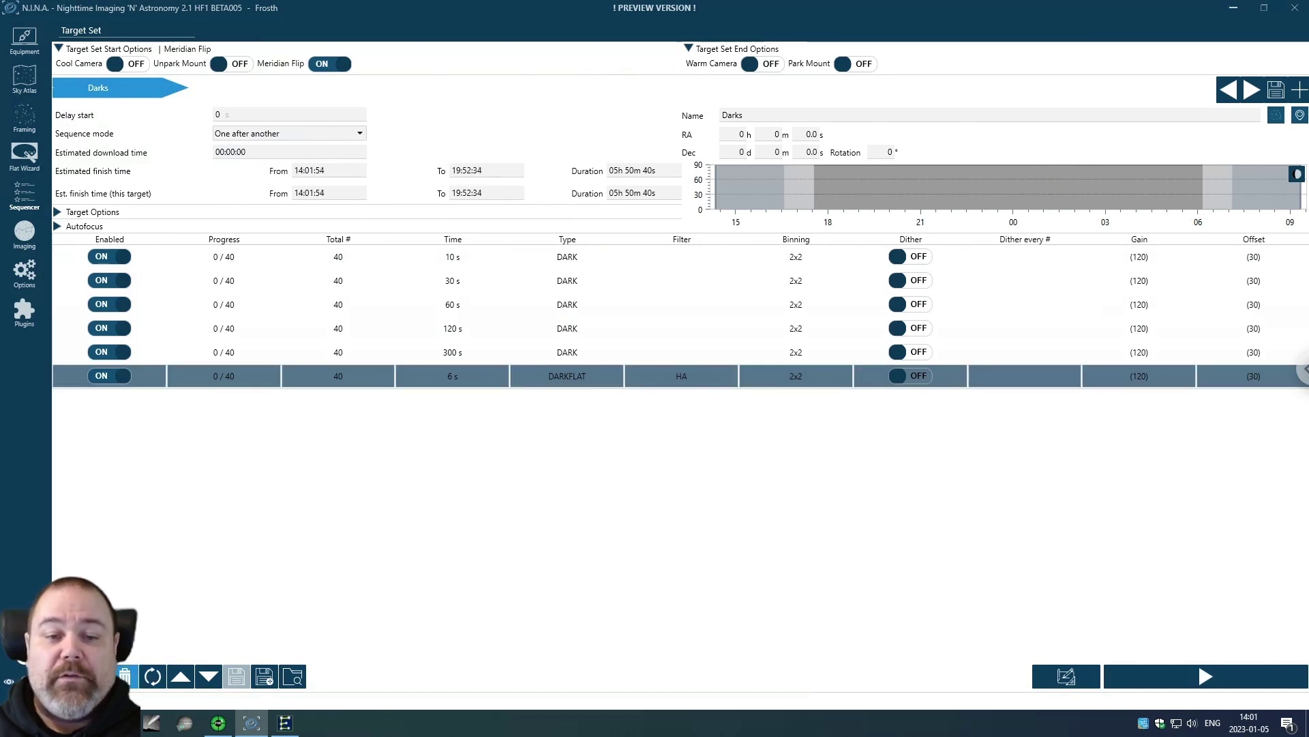
Duplicate the HA dark-flat twice and set the copies' filters to OIII and SII
left_click(96, 676)
left_click(96, 676)
left_click(704, 399)
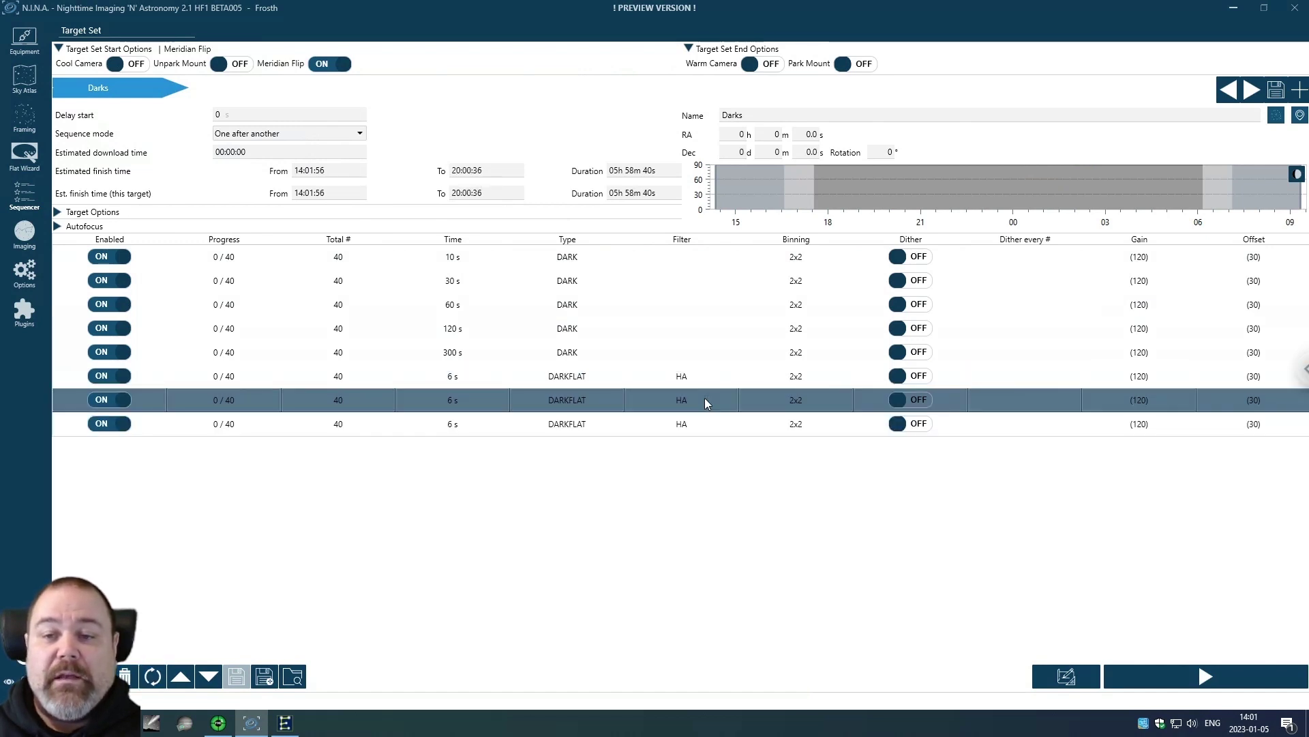
left_click(735, 408)
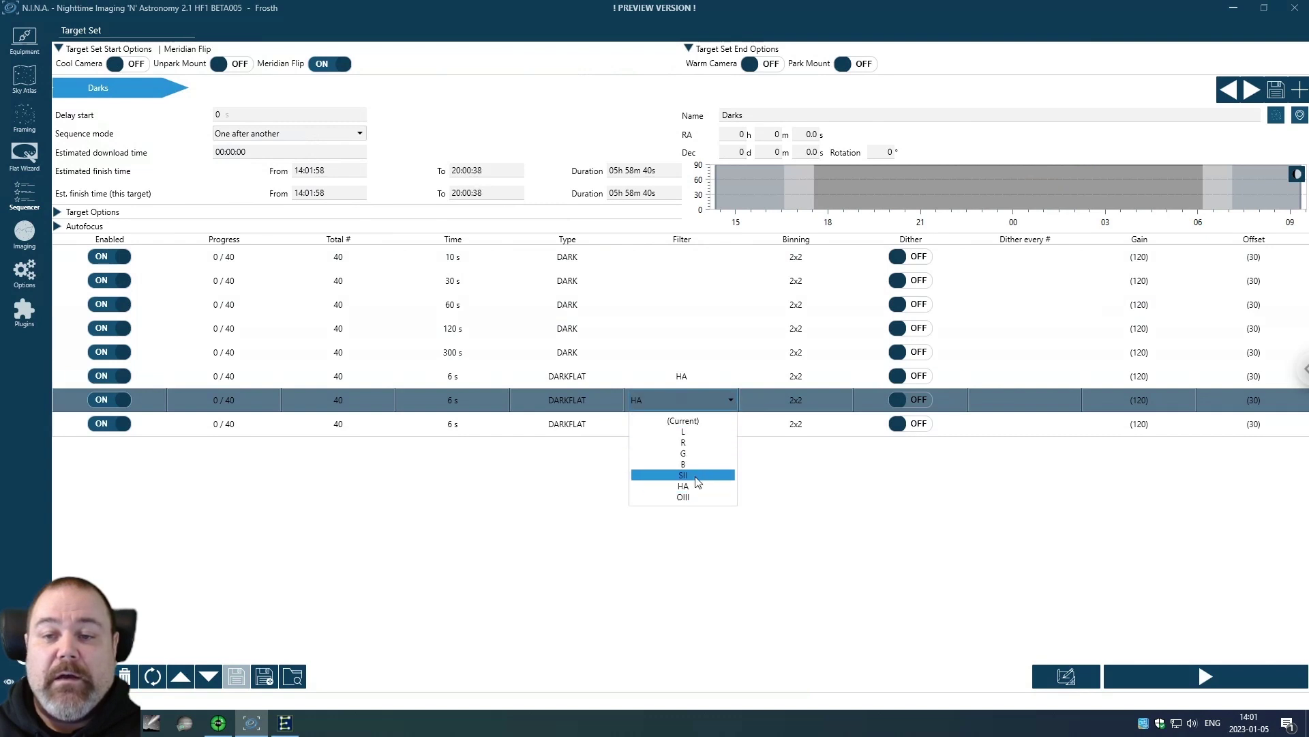
left_click(699, 501)
left_click(710, 429)
left_click(730, 424)
left_click(699, 498)
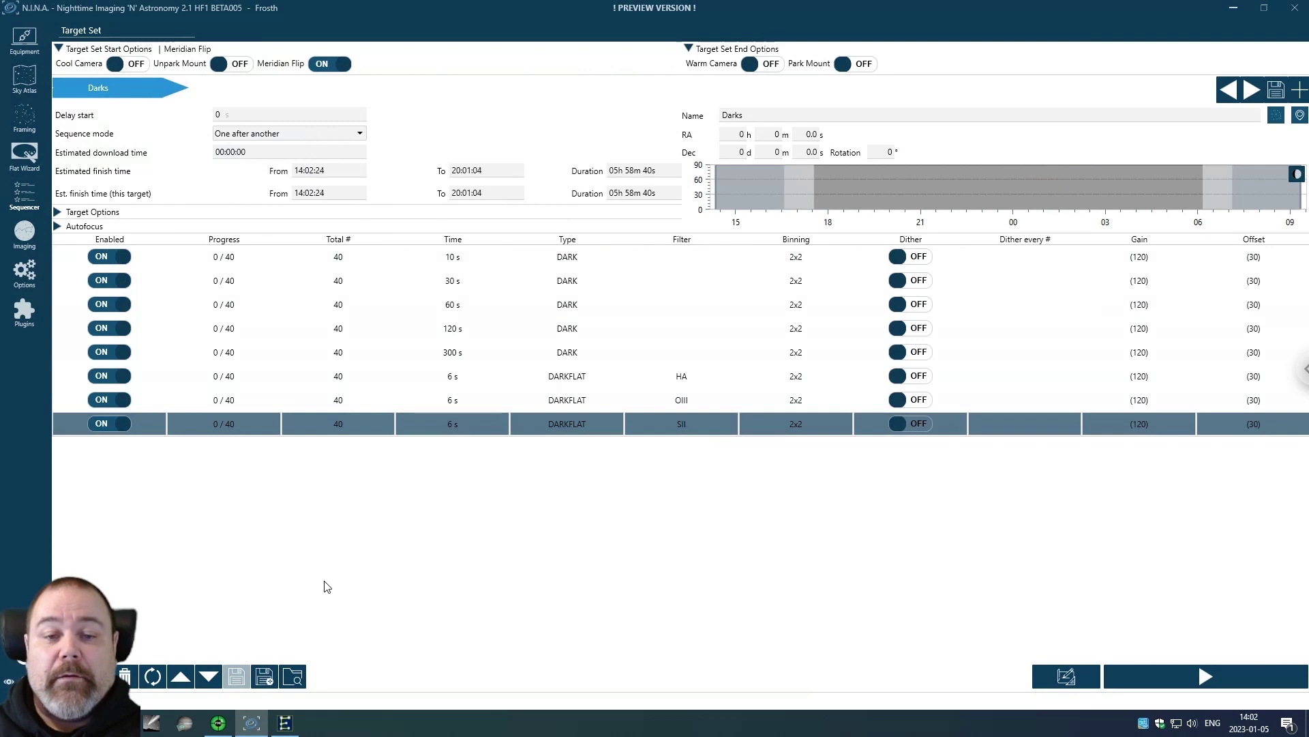
Duplicate the SII dark-flat row and change it to filter L with 3.5 s exposure
key("Insert")
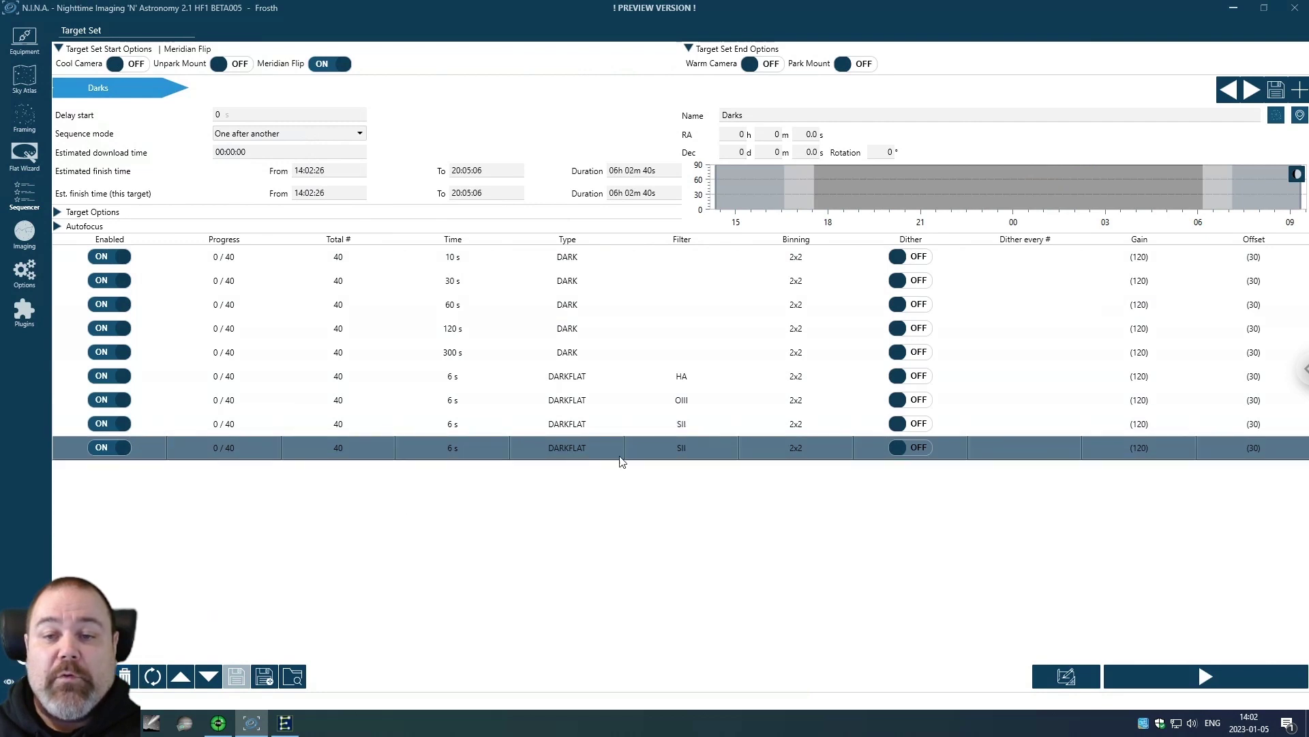
left_click(731, 448)
left_click(730, 448)
left_click(684, 479)
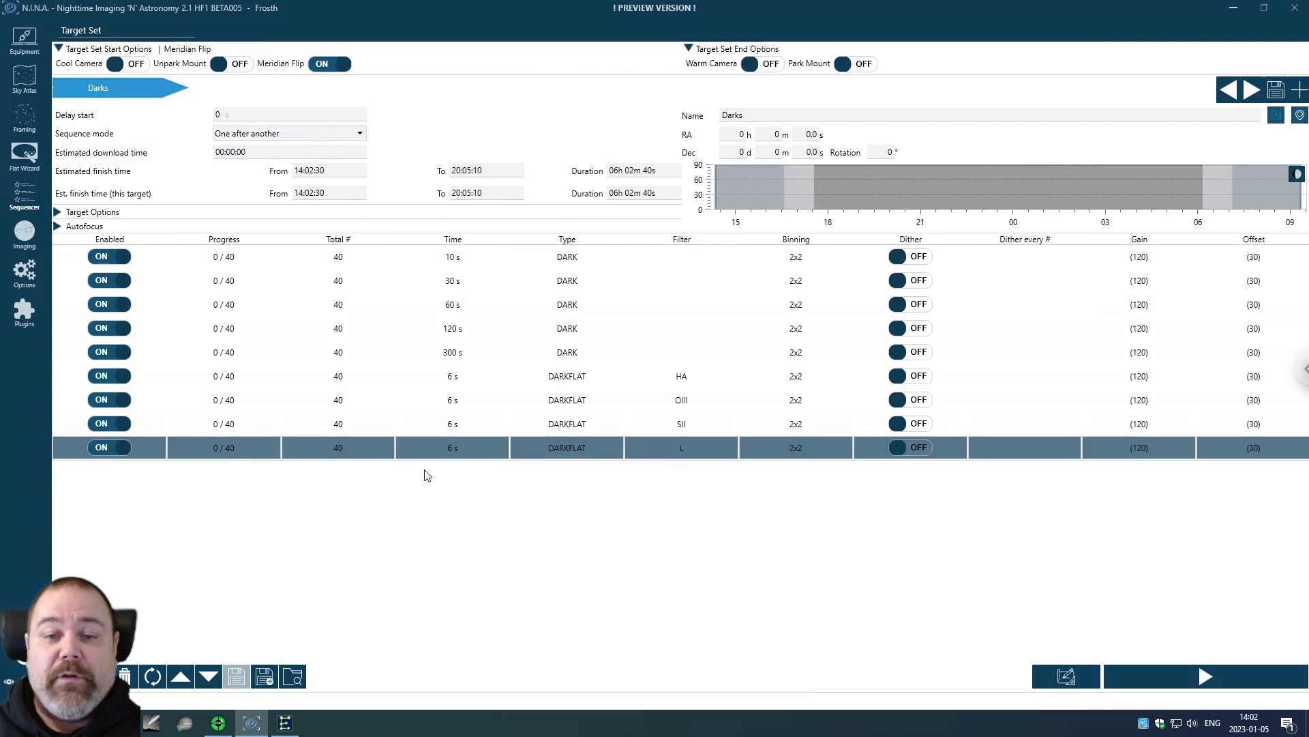
left_click(473, 448)
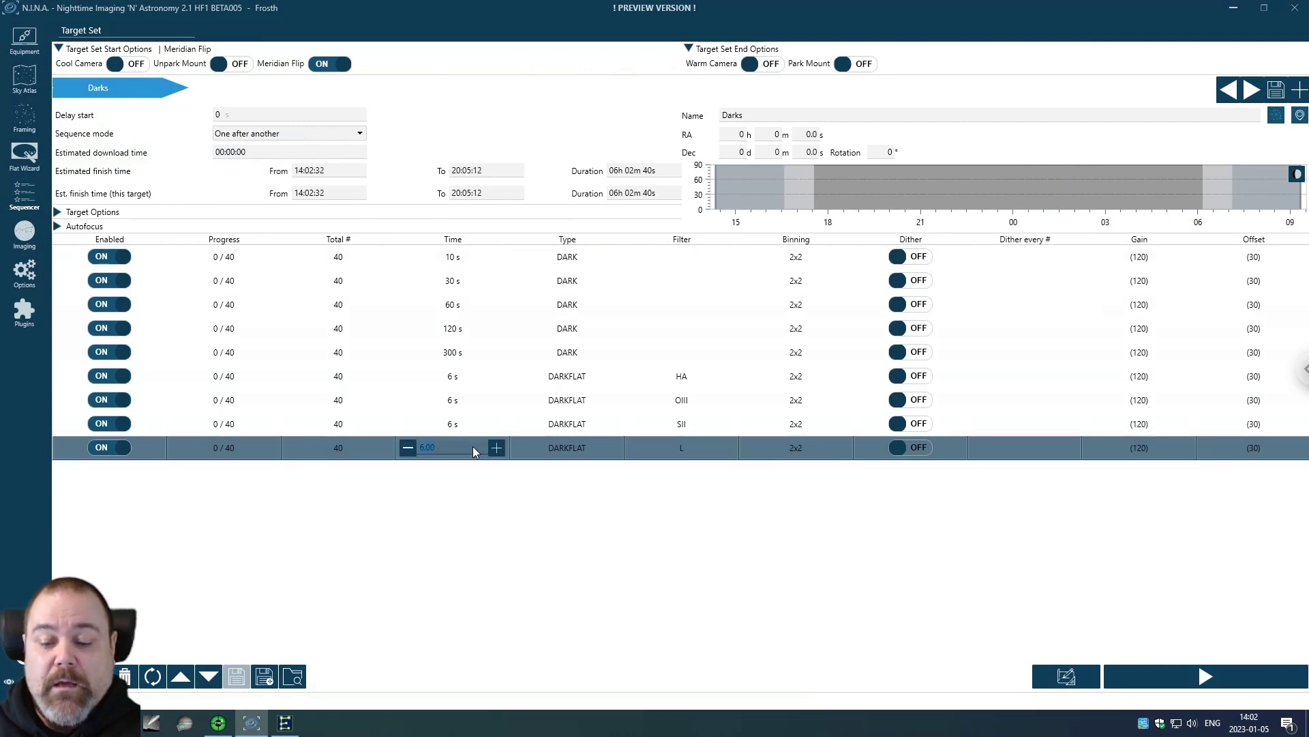
type("3.5")
left_click(481, 510)
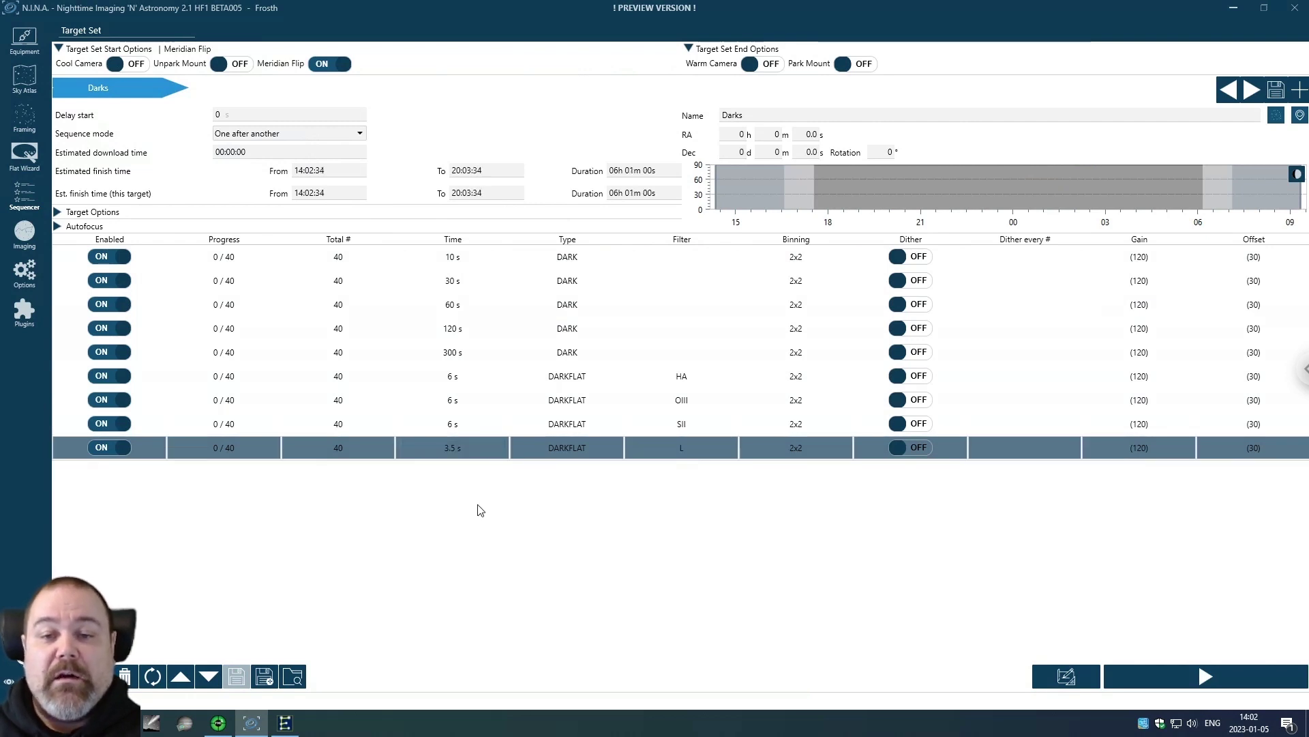
Add three copies of the 3.5 s L row and set their filters to R, G and B
left_click(96, 675)
left_click(96, 676)
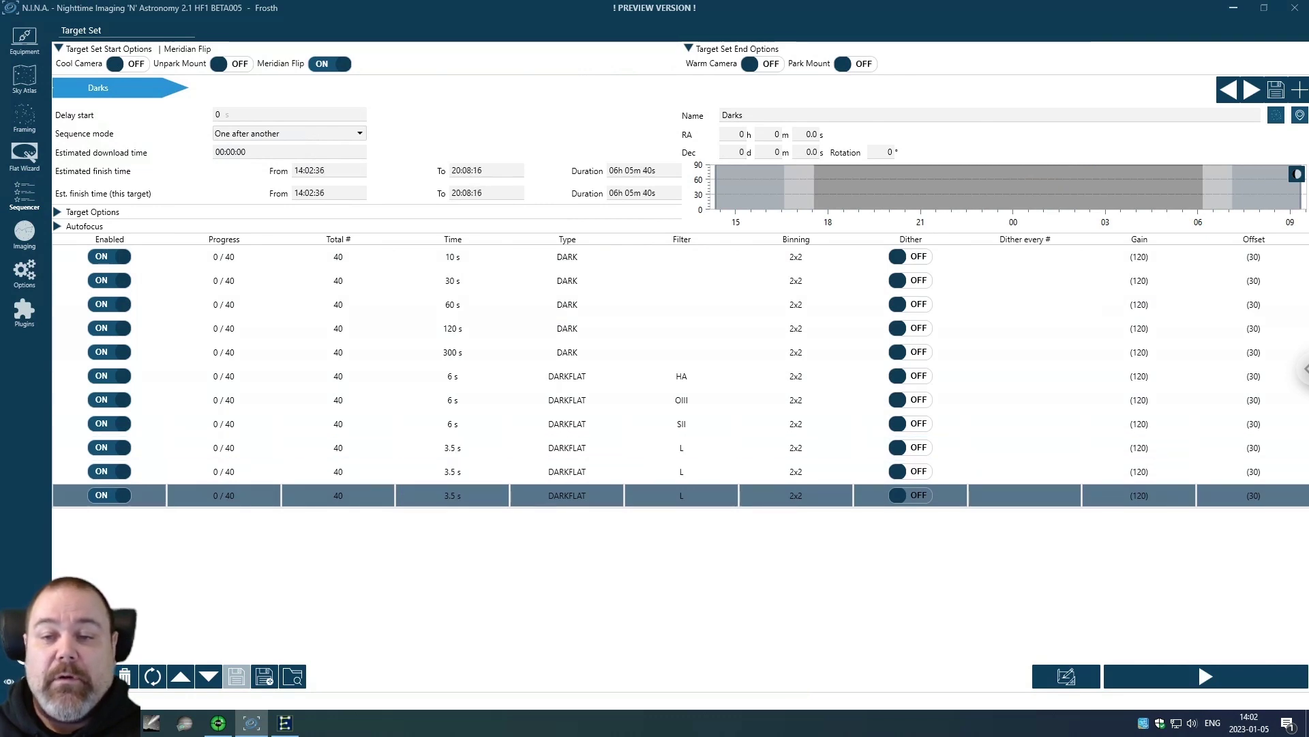
left_click(96, 676)
left_click(714, 471)
left_click(728, 472)
left_click(682, 519)
left_click(728, 496)
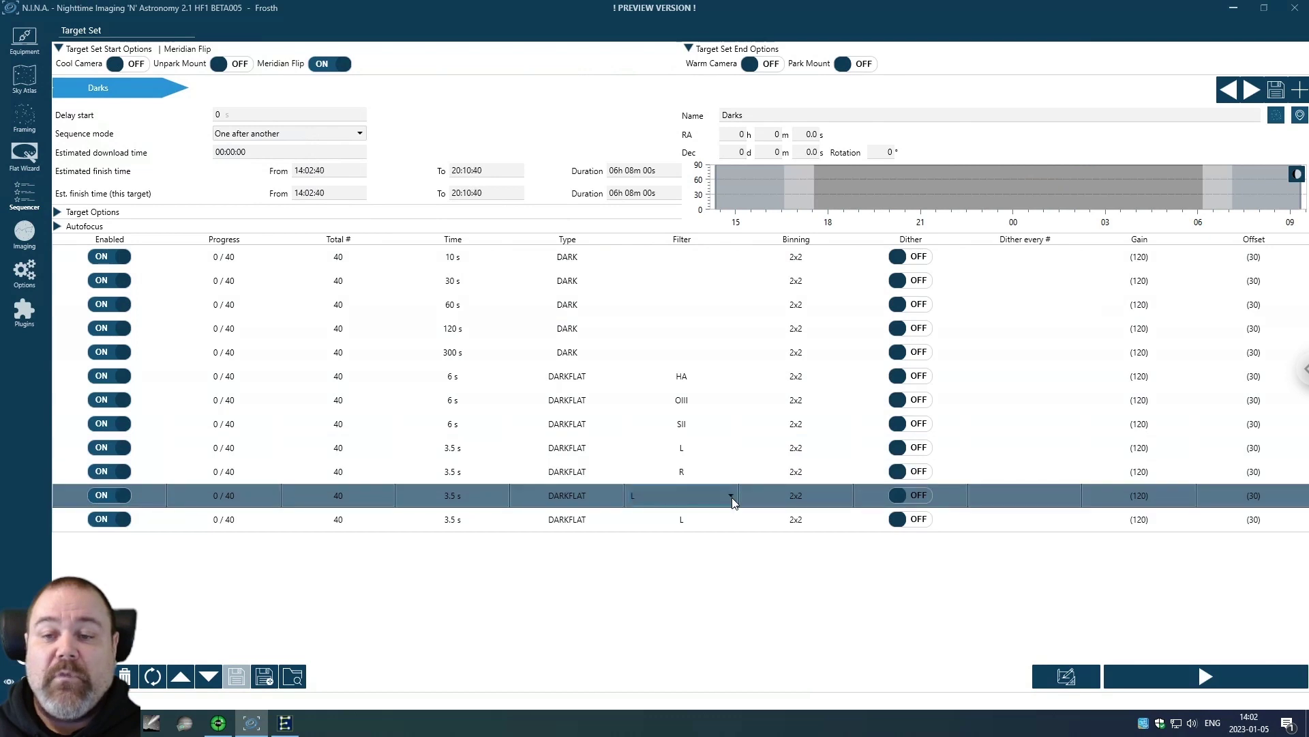
left_click(728, 495)
left_click(682, 545)
left_click(729, 519)
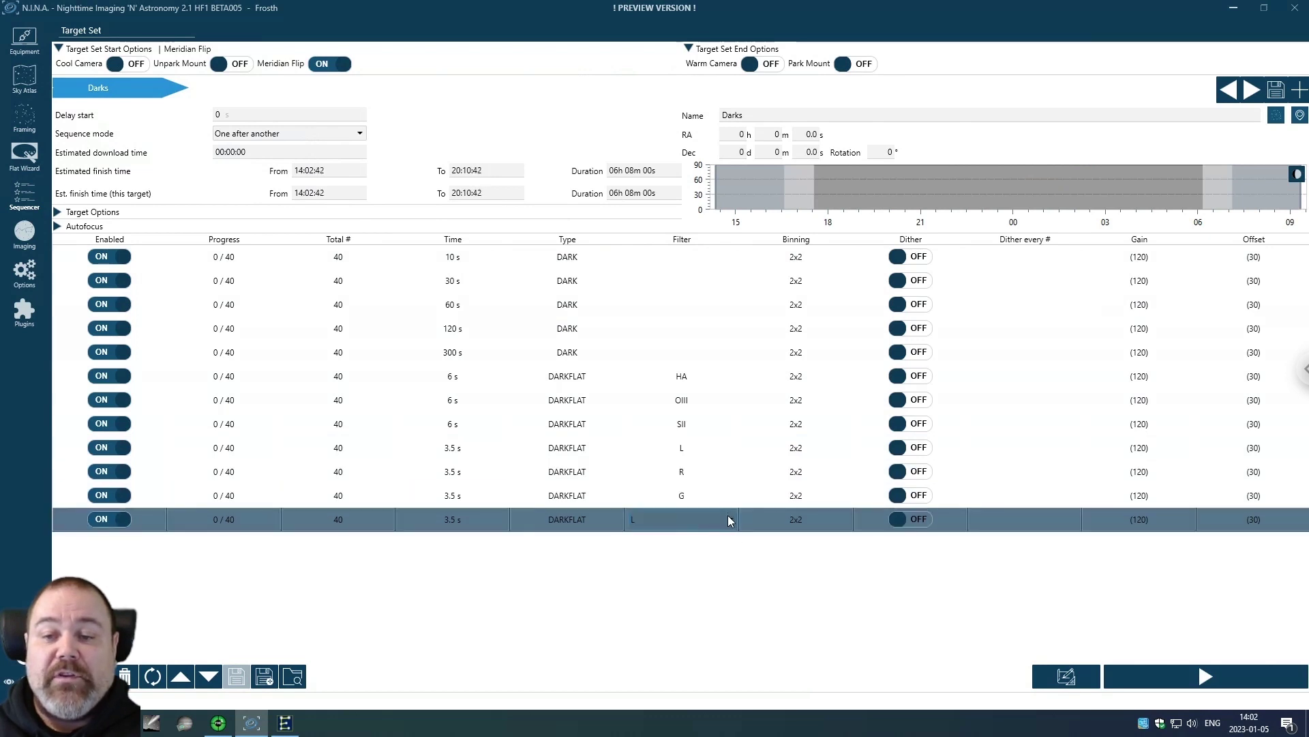
left_click(733, 521)
left_click(691, 584)
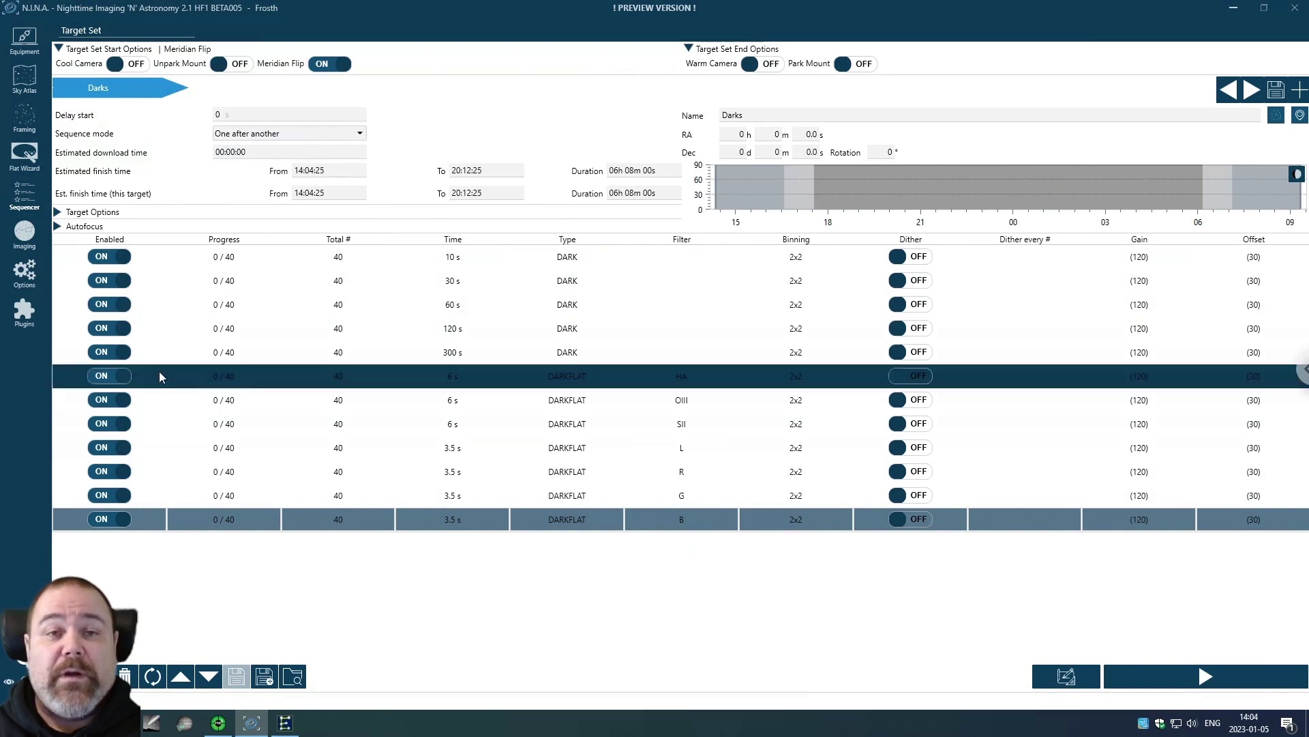
Bring the EQMOD mount-control window to the front over N.I.N.A
mouse_move(113, 81)
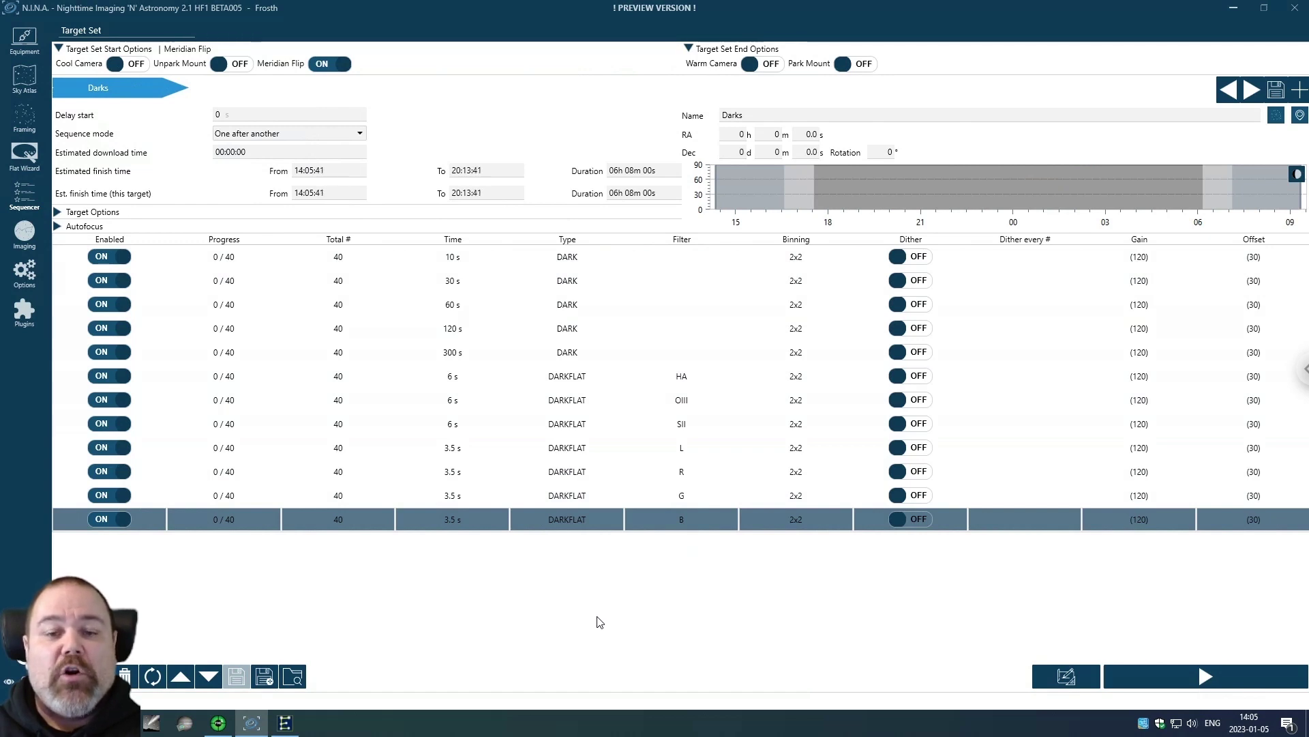
Bring EQMOD forward from the taskbar and minimize its parked mount window
left_click(286, 723)
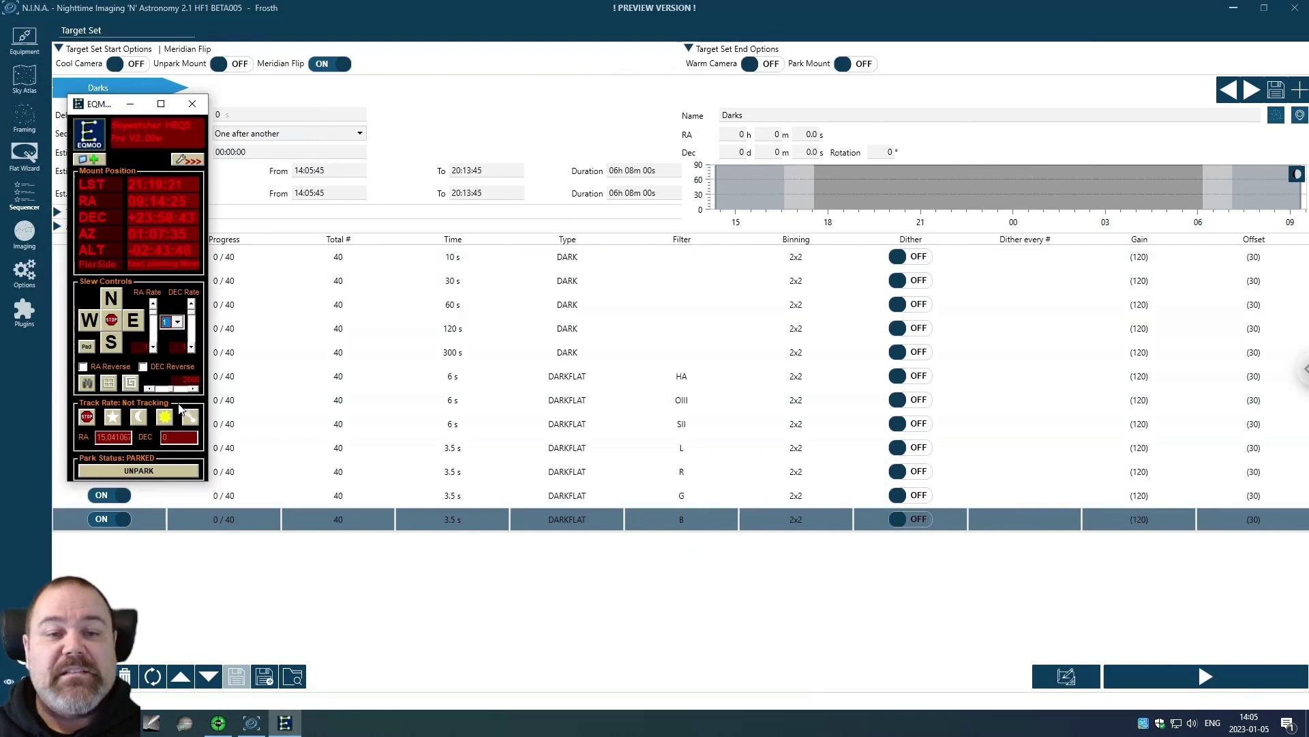
left_click(131, 103)
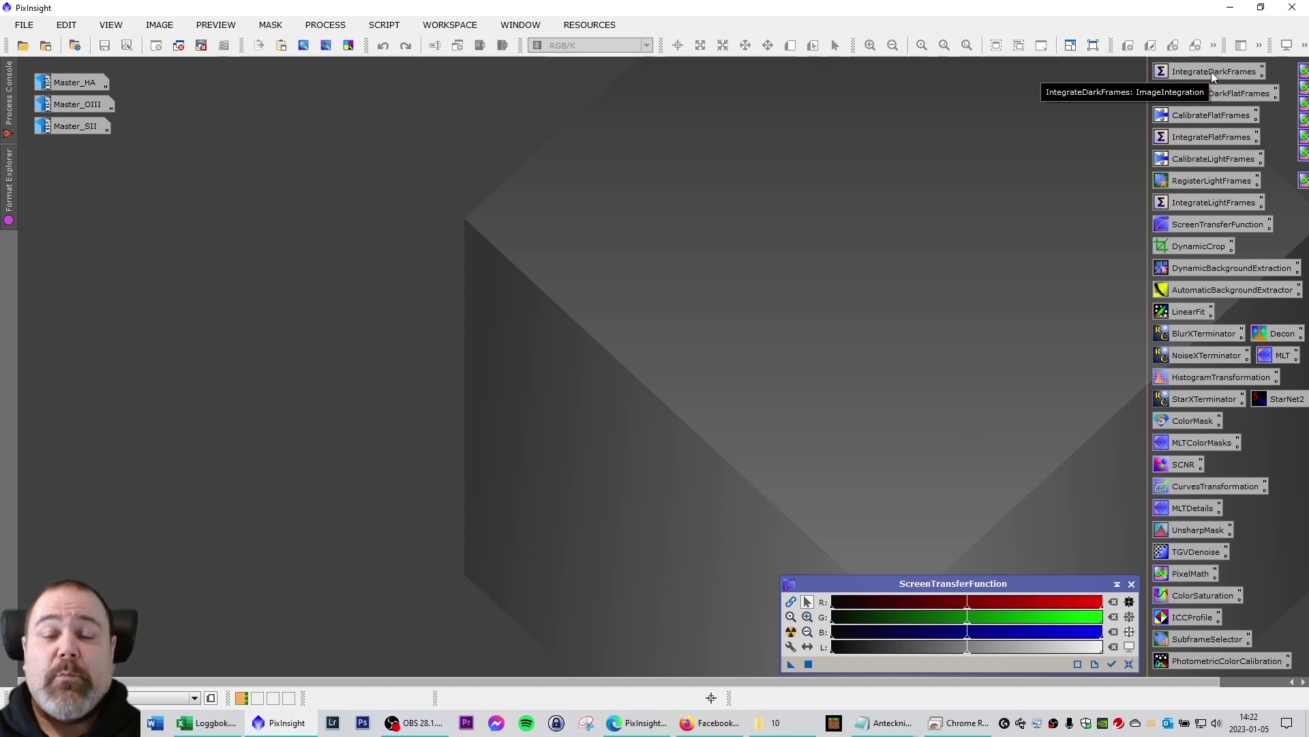
Open the saved IntegrateDarkFrames ImageIntegration process and review its Pixel Rejection (1) and (2) sections
double_click(1213, 74)
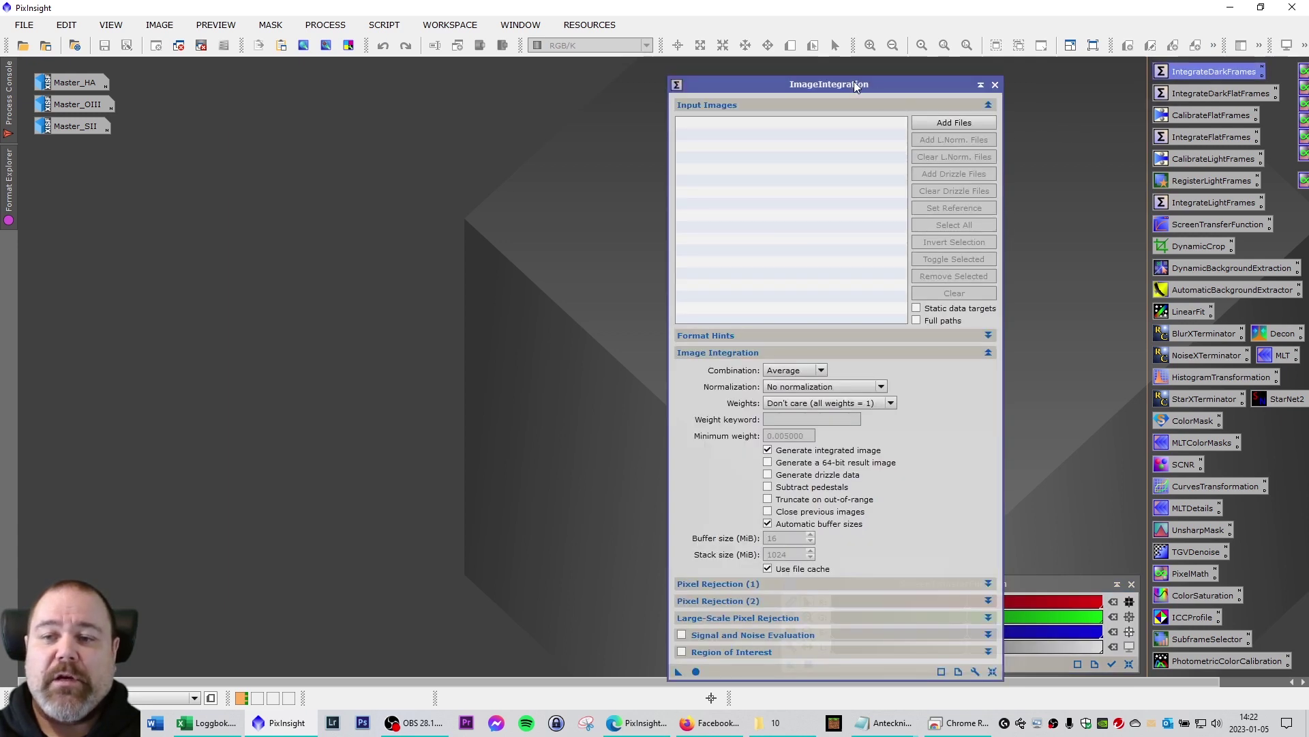
left_click_drag(854, 81, 983, 77)
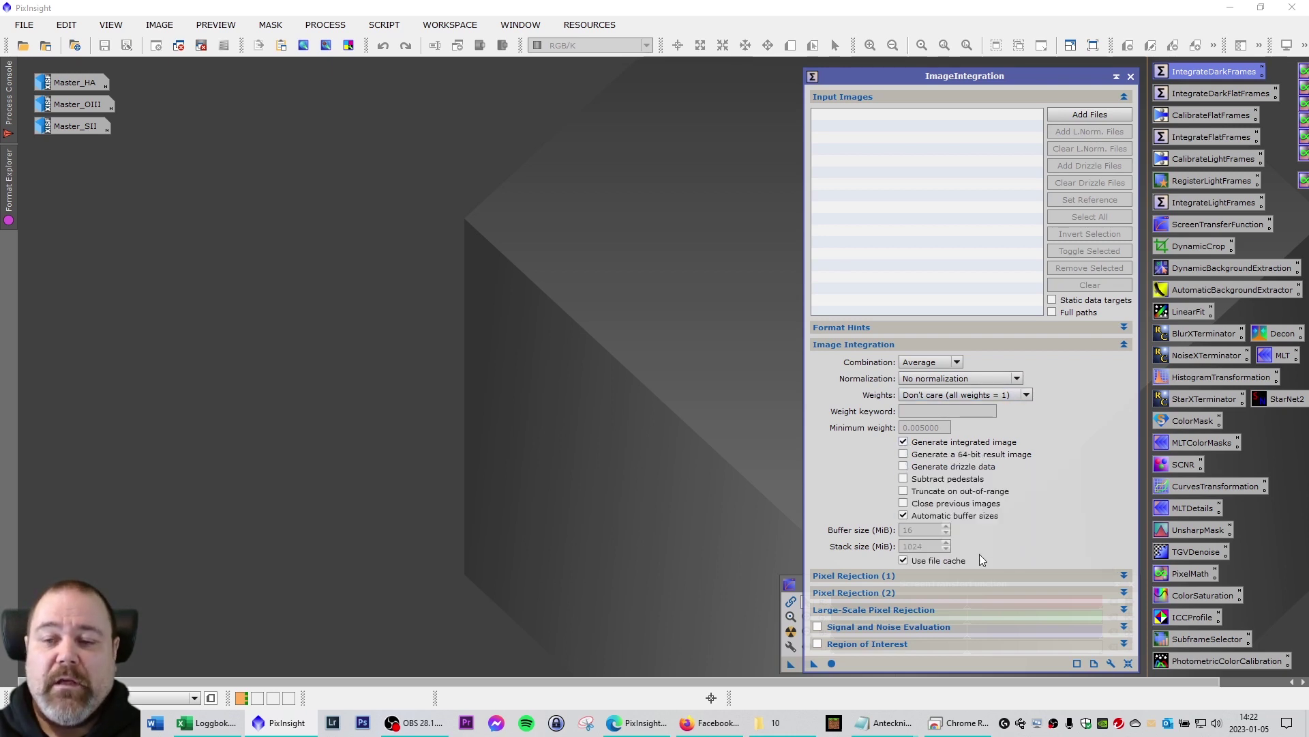
left_click(1124, 344)
left_click(1124, 362)
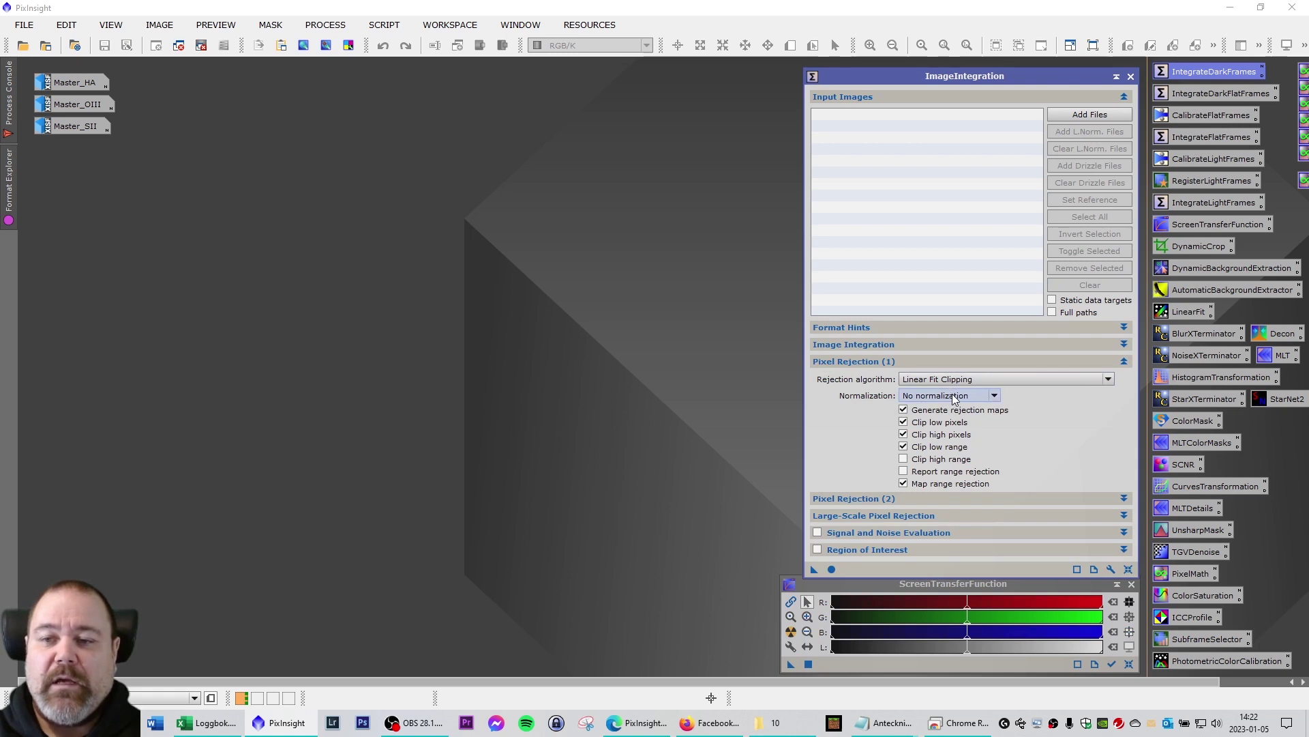
left_click(1124, 362)
left_click(1124, 378)
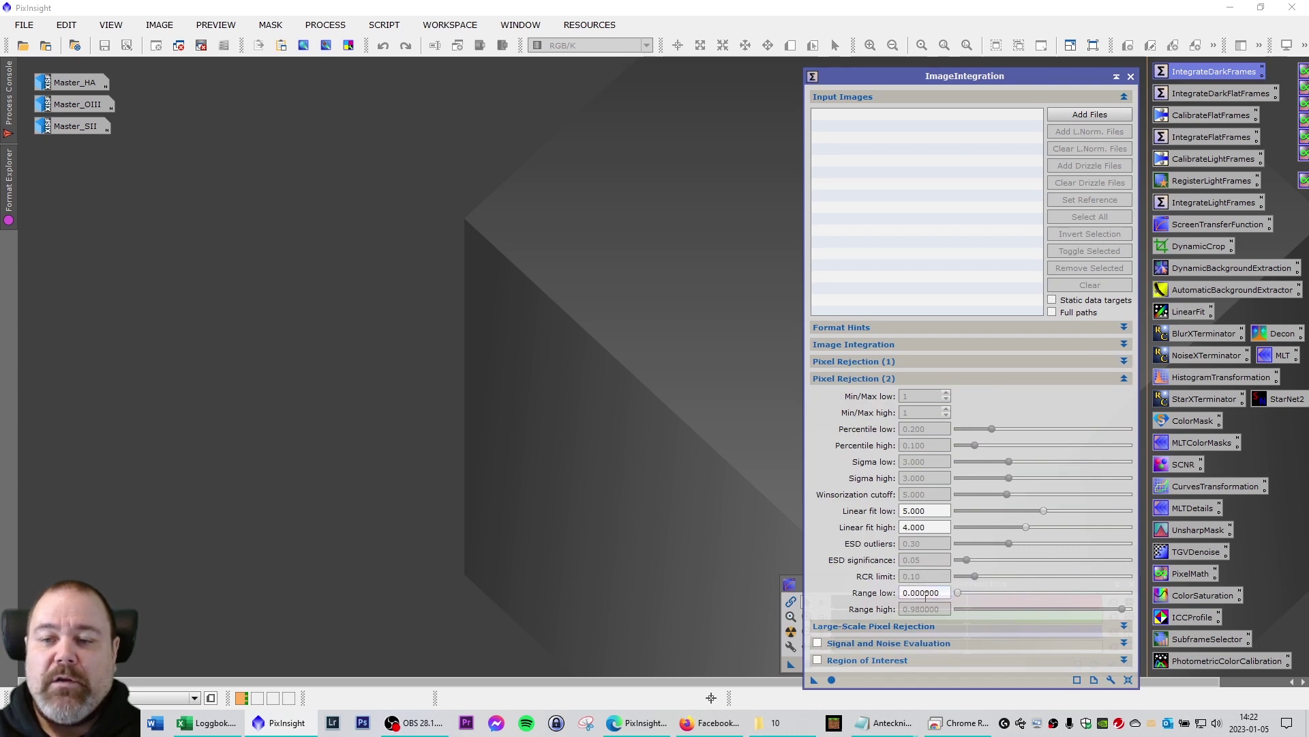
left_click(1124, 378)
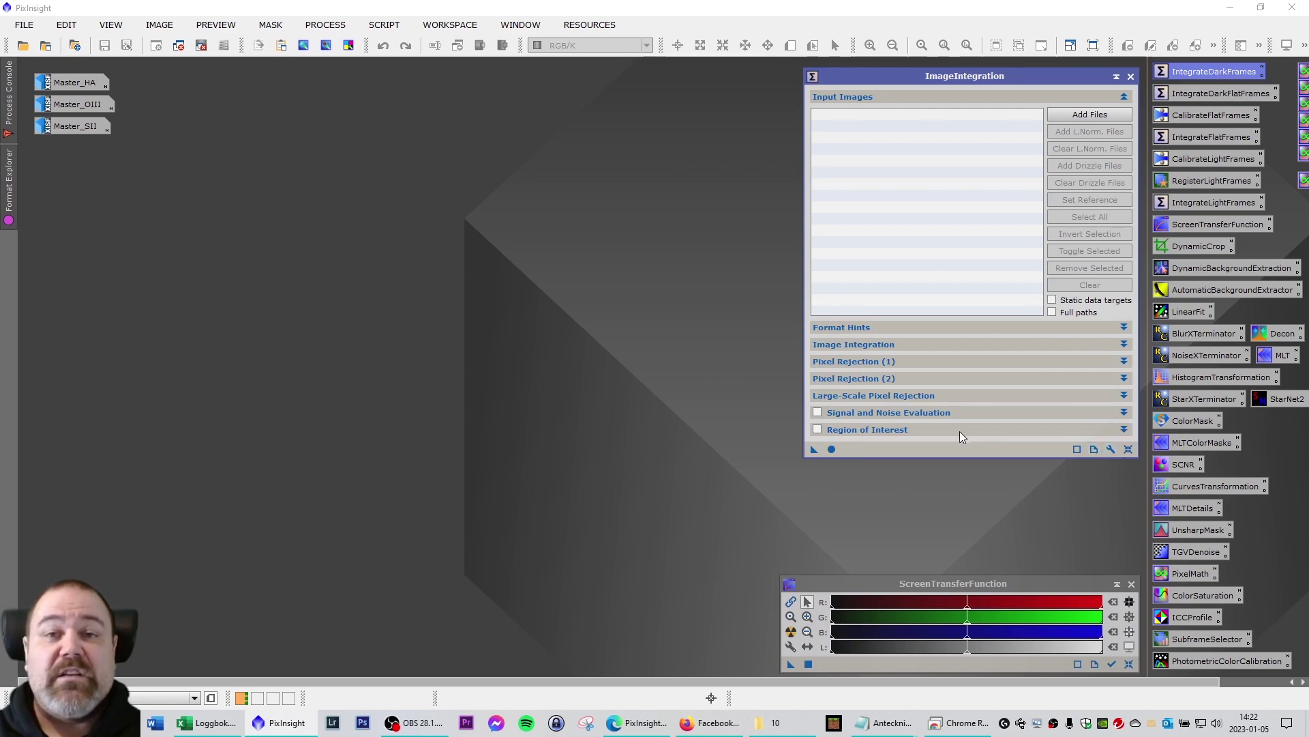
left_click(1090, 116)
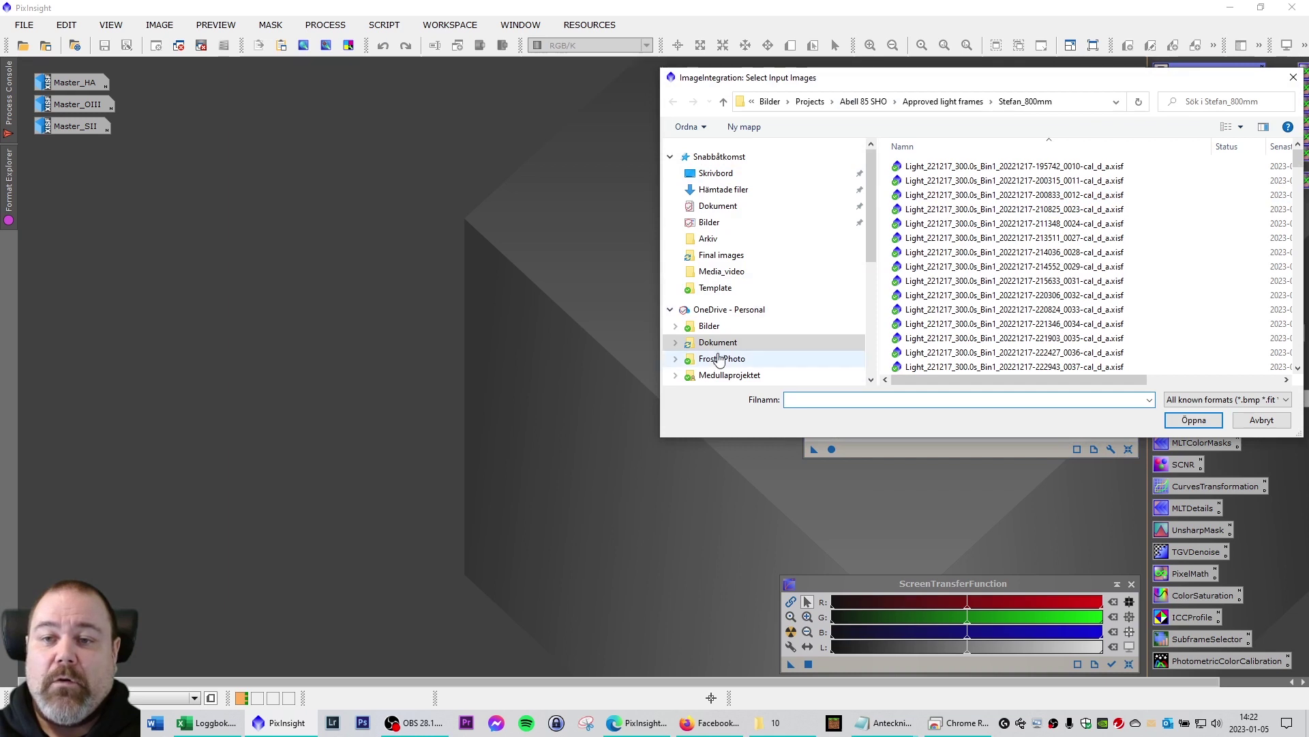
left_click(718, 348)
double_click(935, 195)
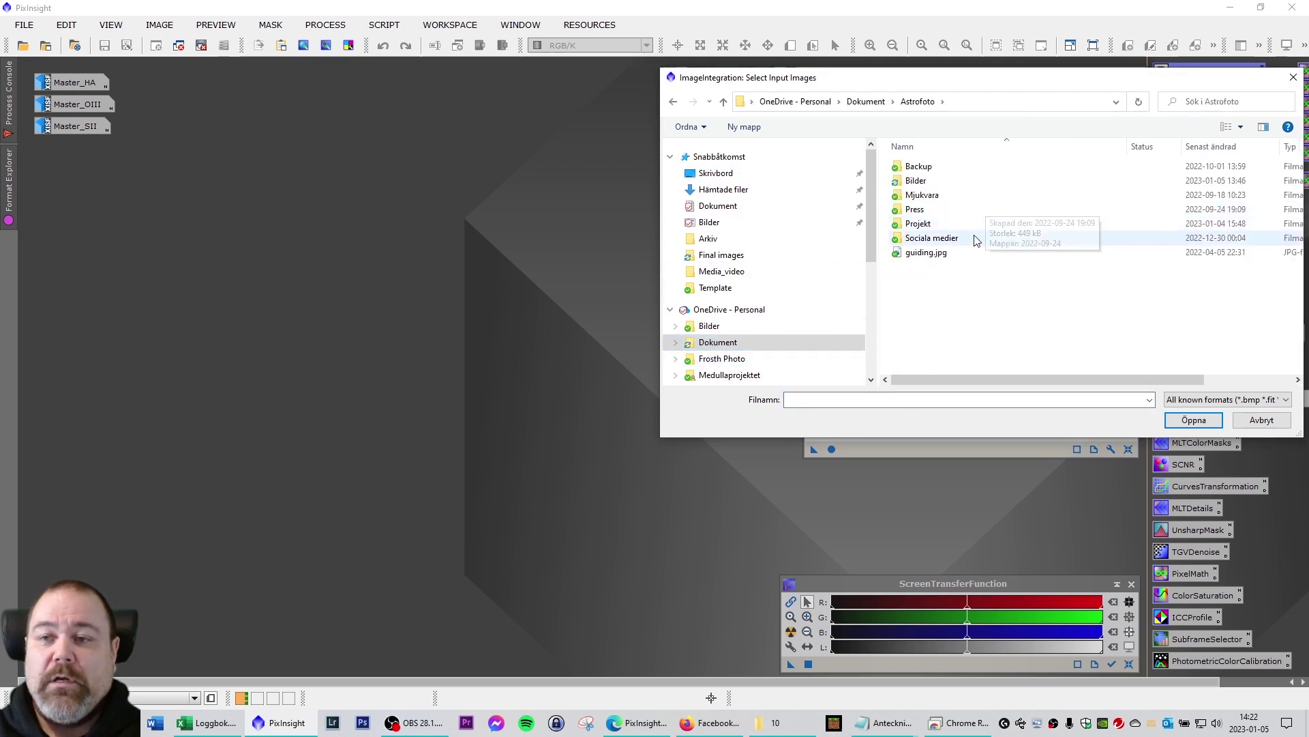
double_click(921, 182)
scroll(996, 273, "down", 5)
double_click(929, 323)
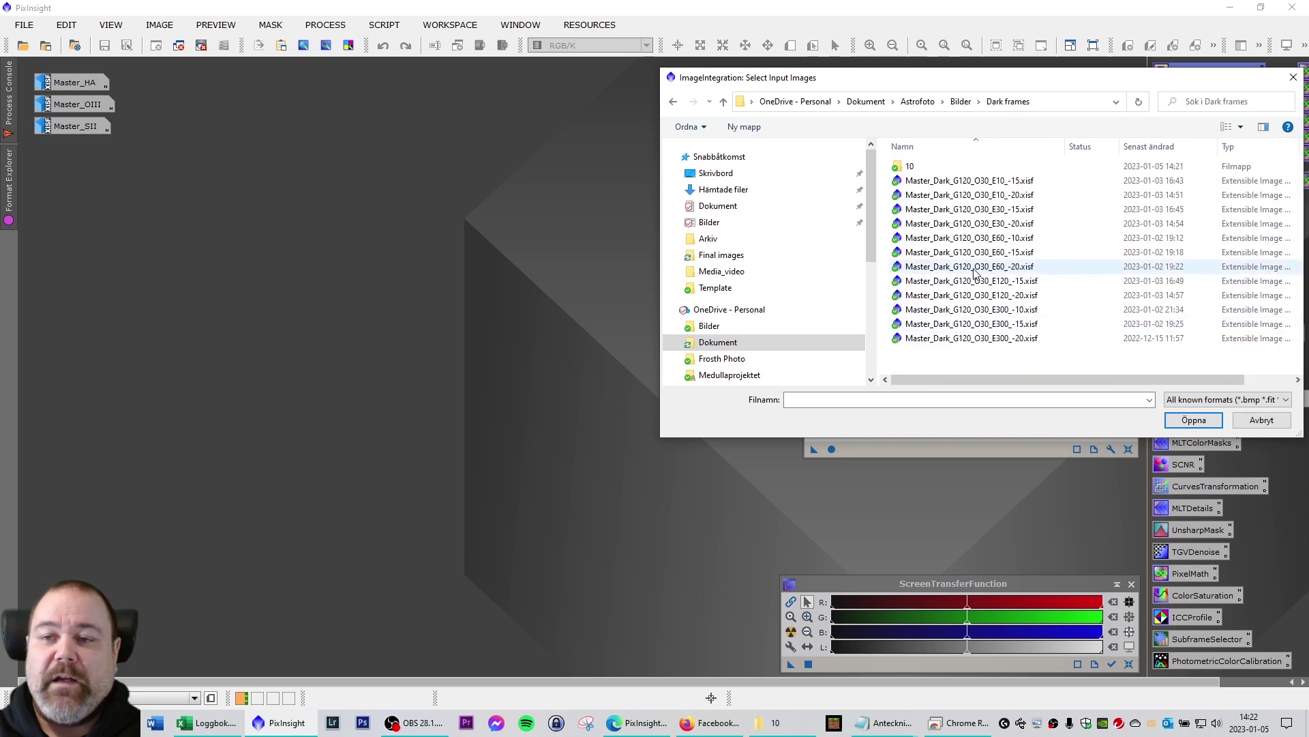
double_click(935, 169)
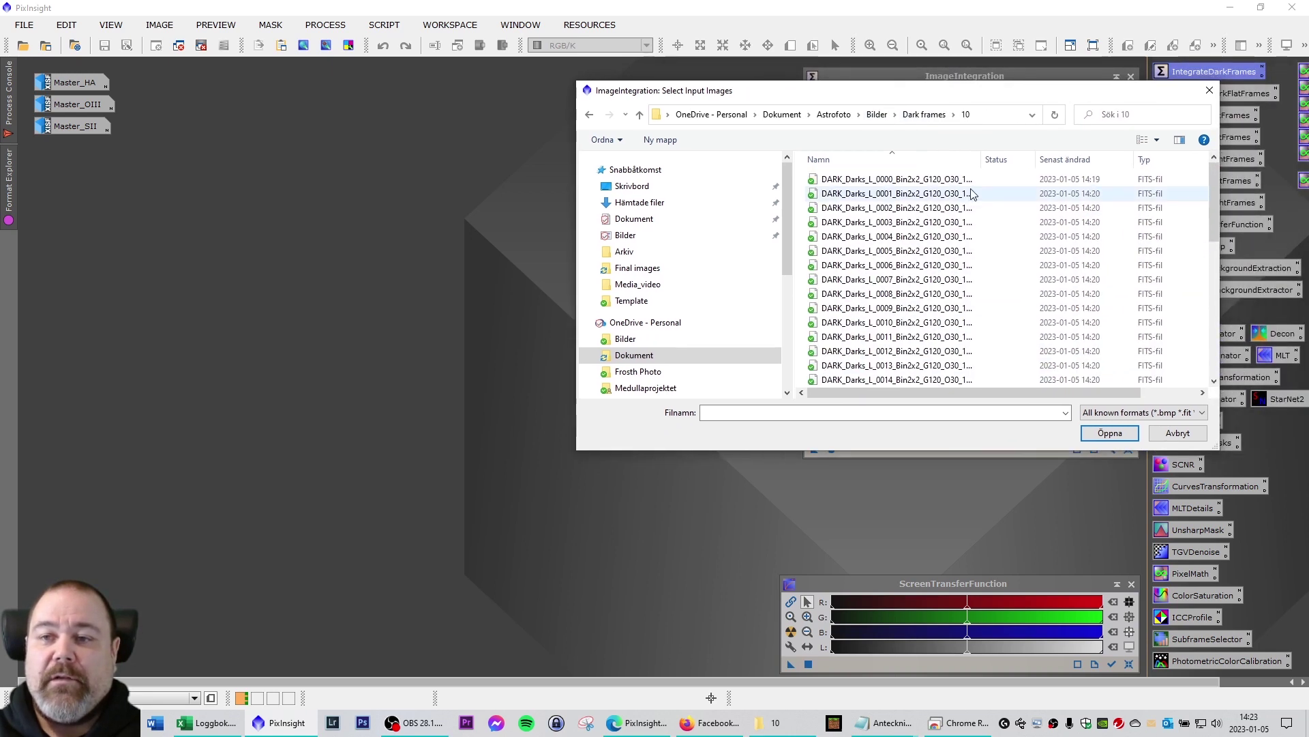
left_click_drag(982, 160, 1131, 178)
left_click(962, 179)
scroll(975, 259, "down", 8)
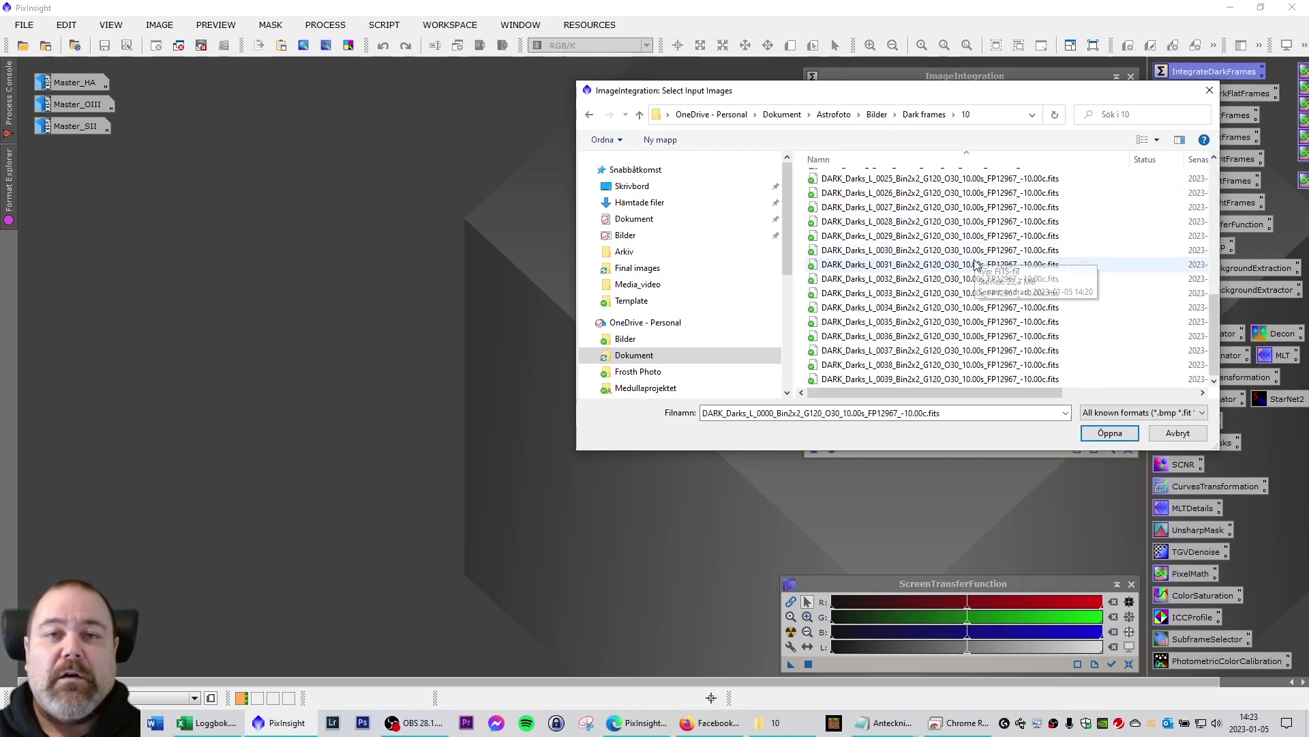
left_click(954, 378, "shift")
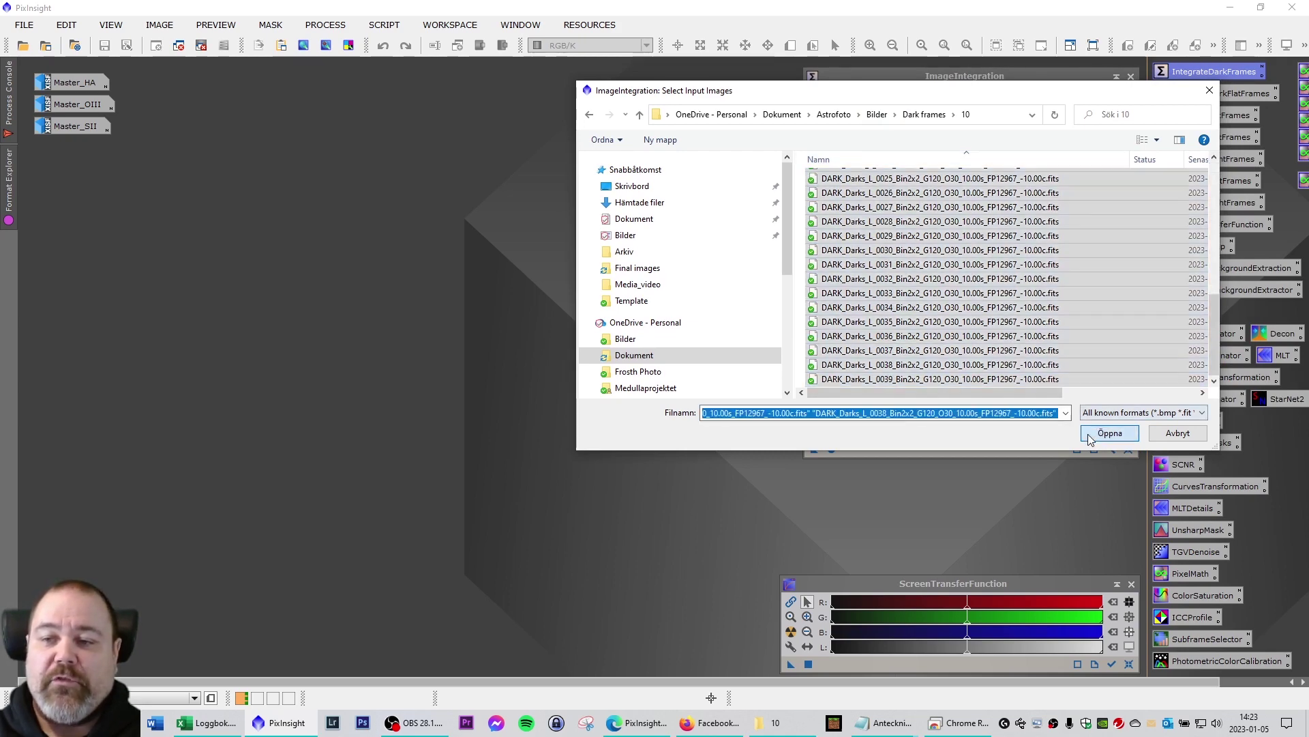
left_click(1089, 434)
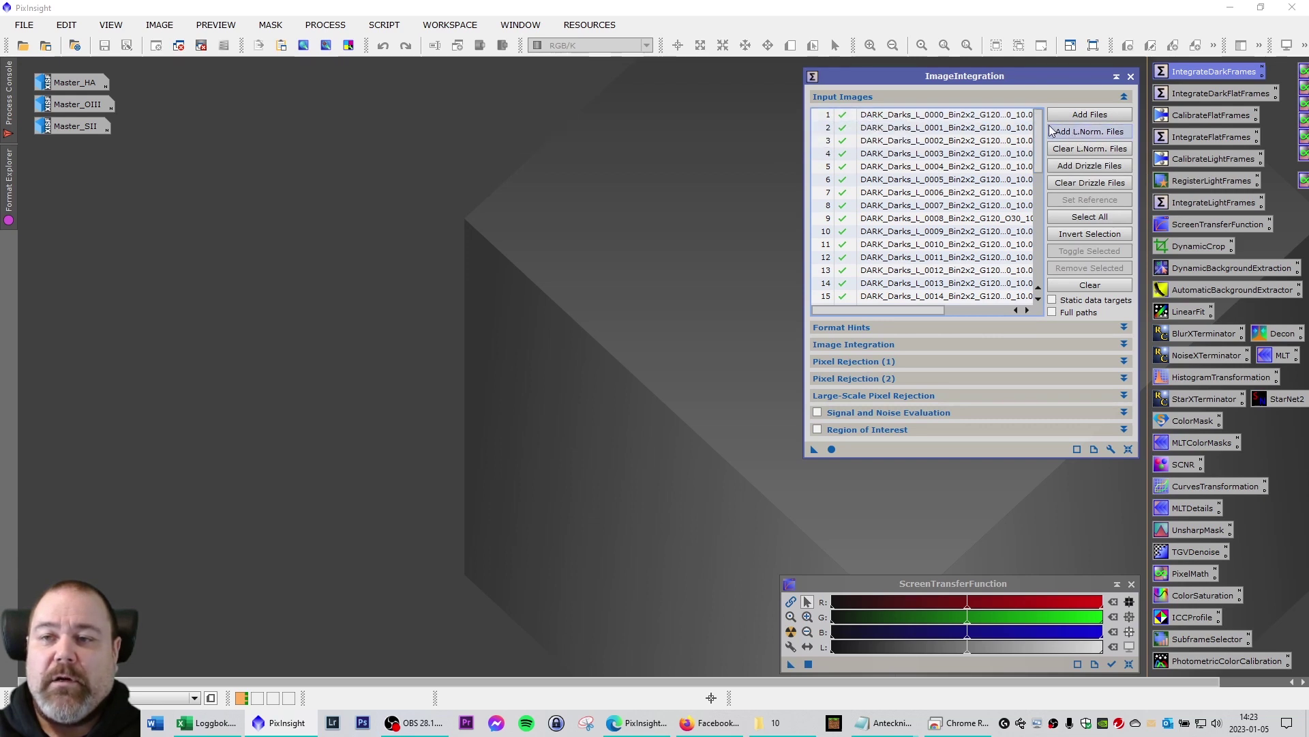
scroll(887, 273, "down", 8)
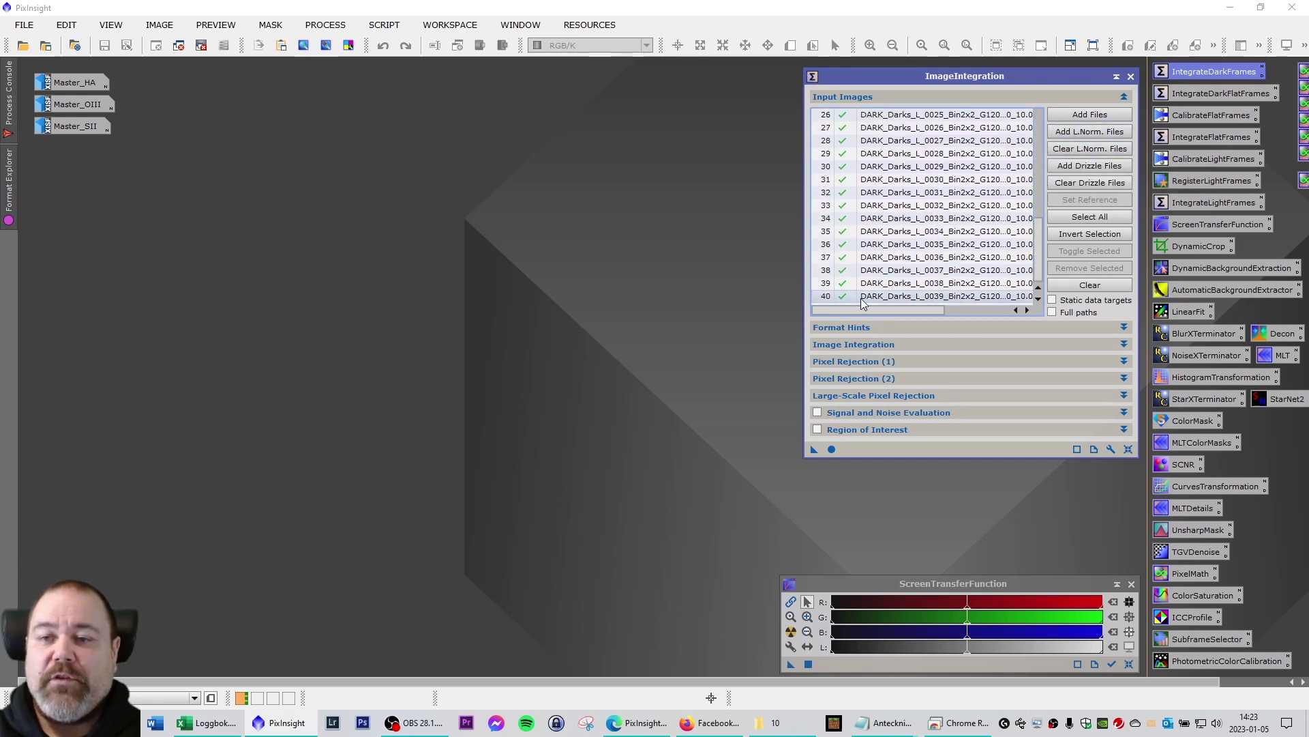
left_click_drag(921, 310, 969, 308)
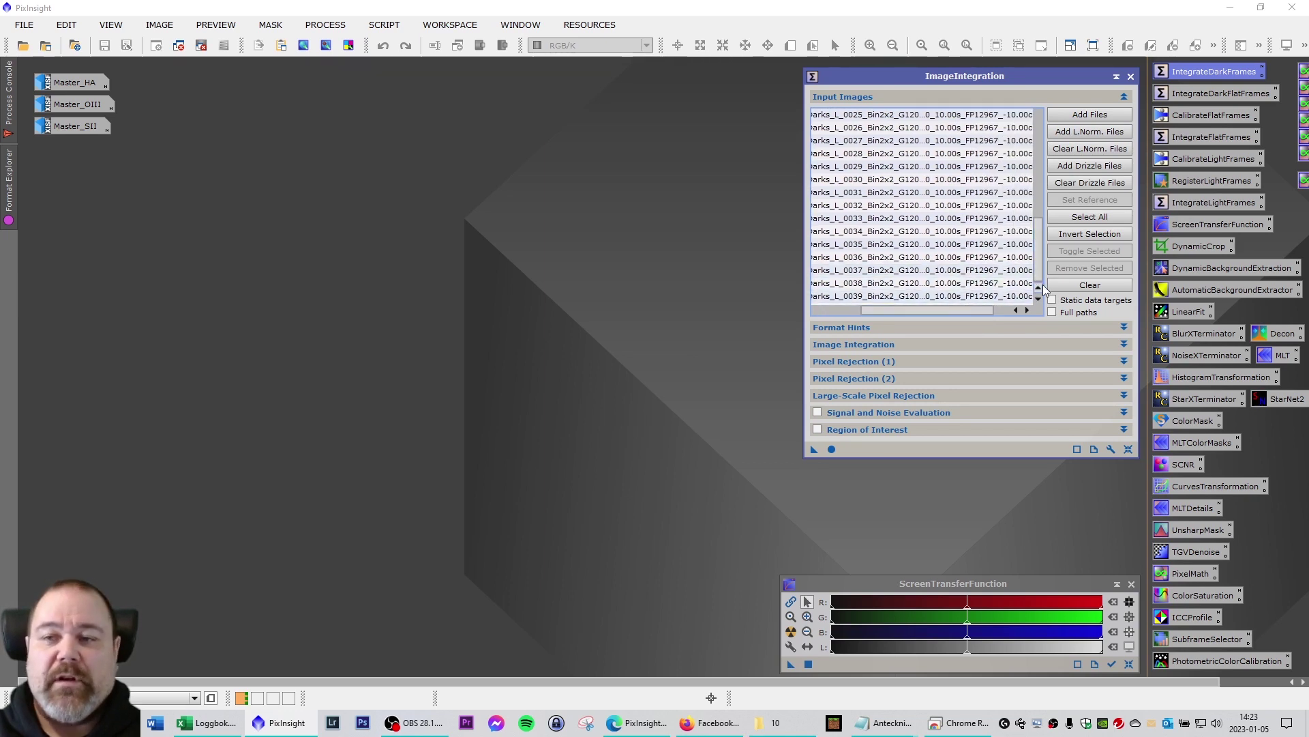
scroll(1038, 291, "up", 5)
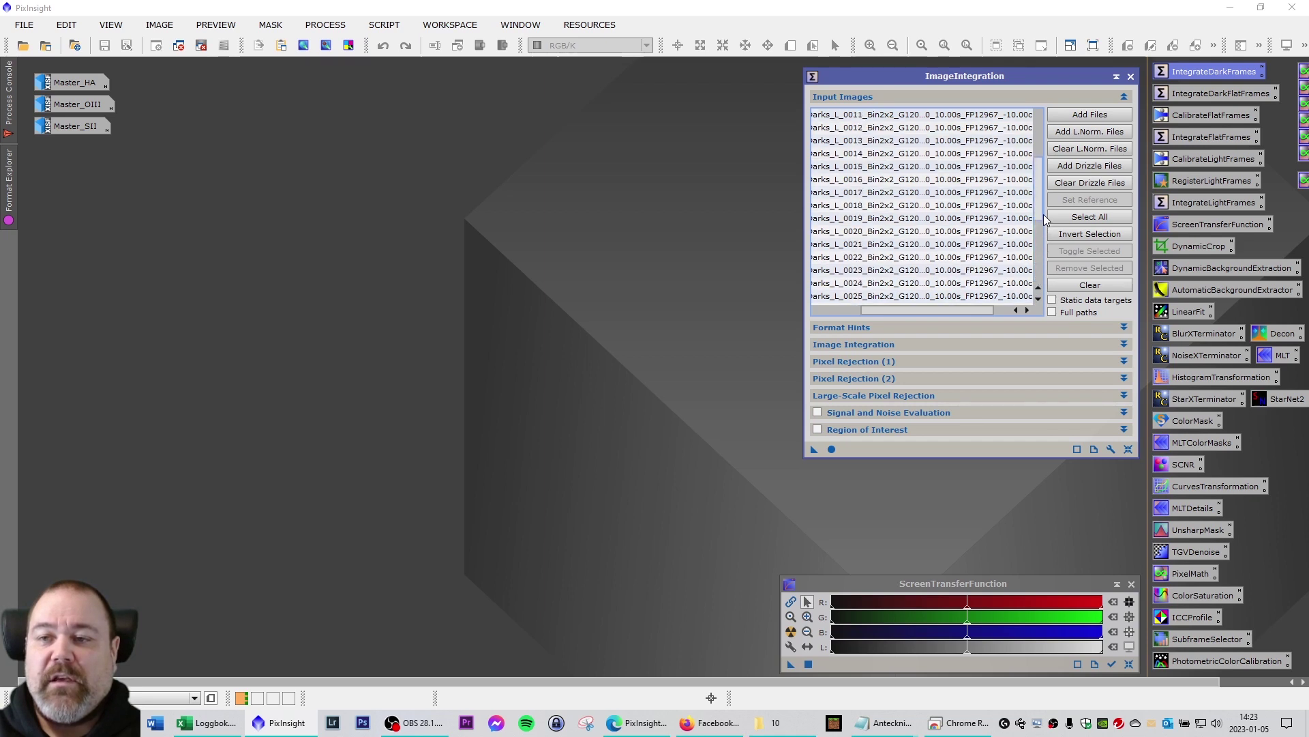
scroll(1009, 259, "up", 4)
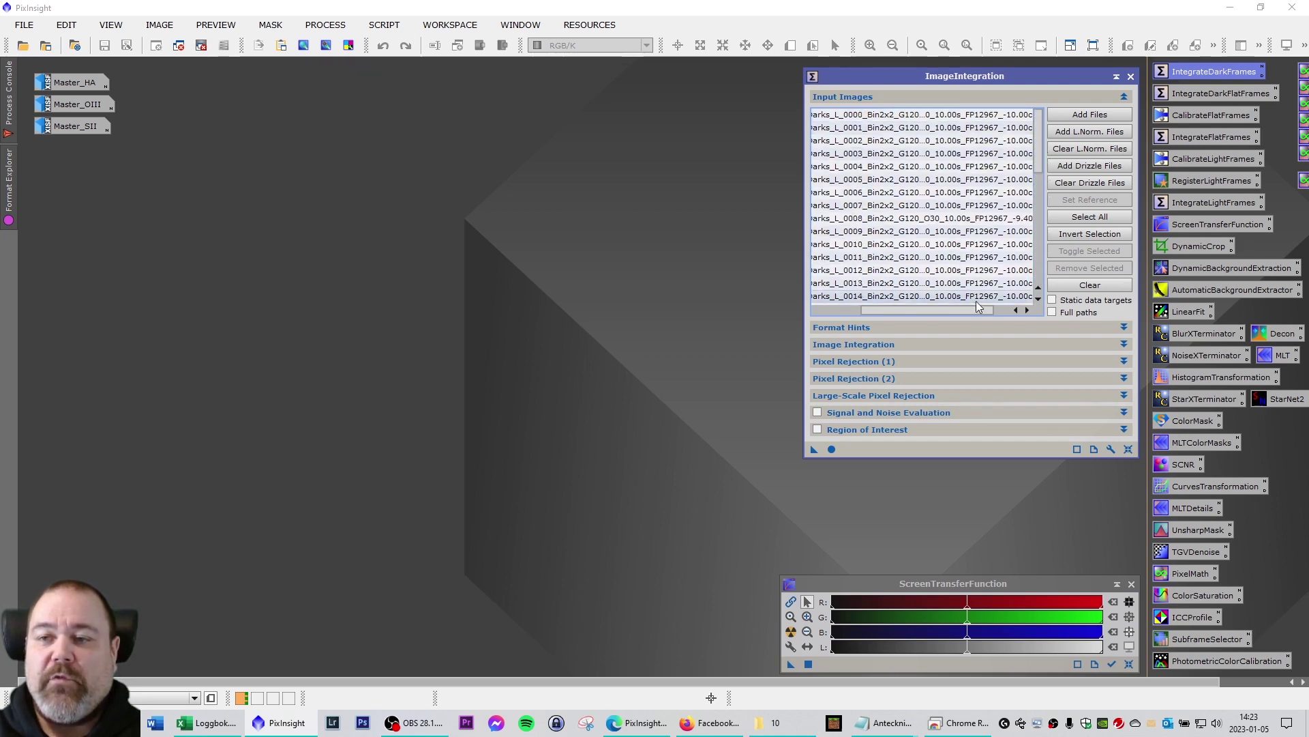
left_click_drag(978, 307, 994, 307)
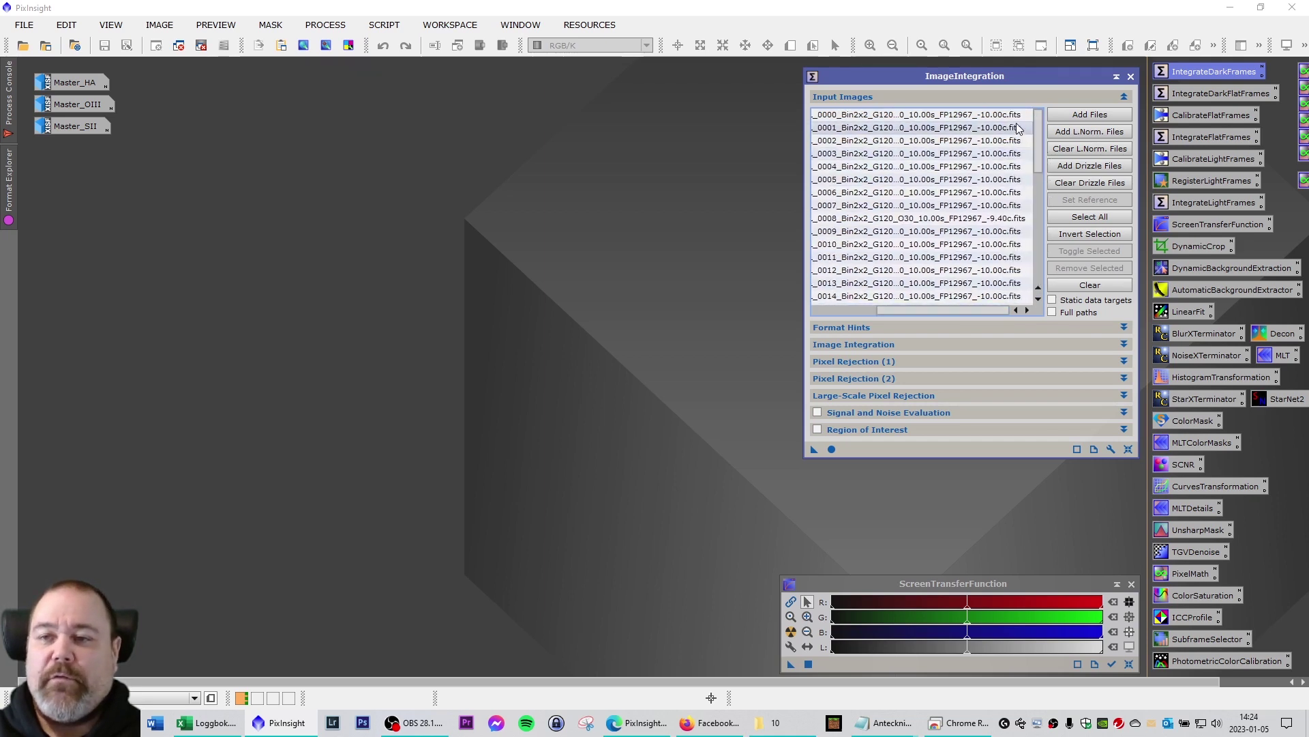
scroll(1016, 128, "down", 2)
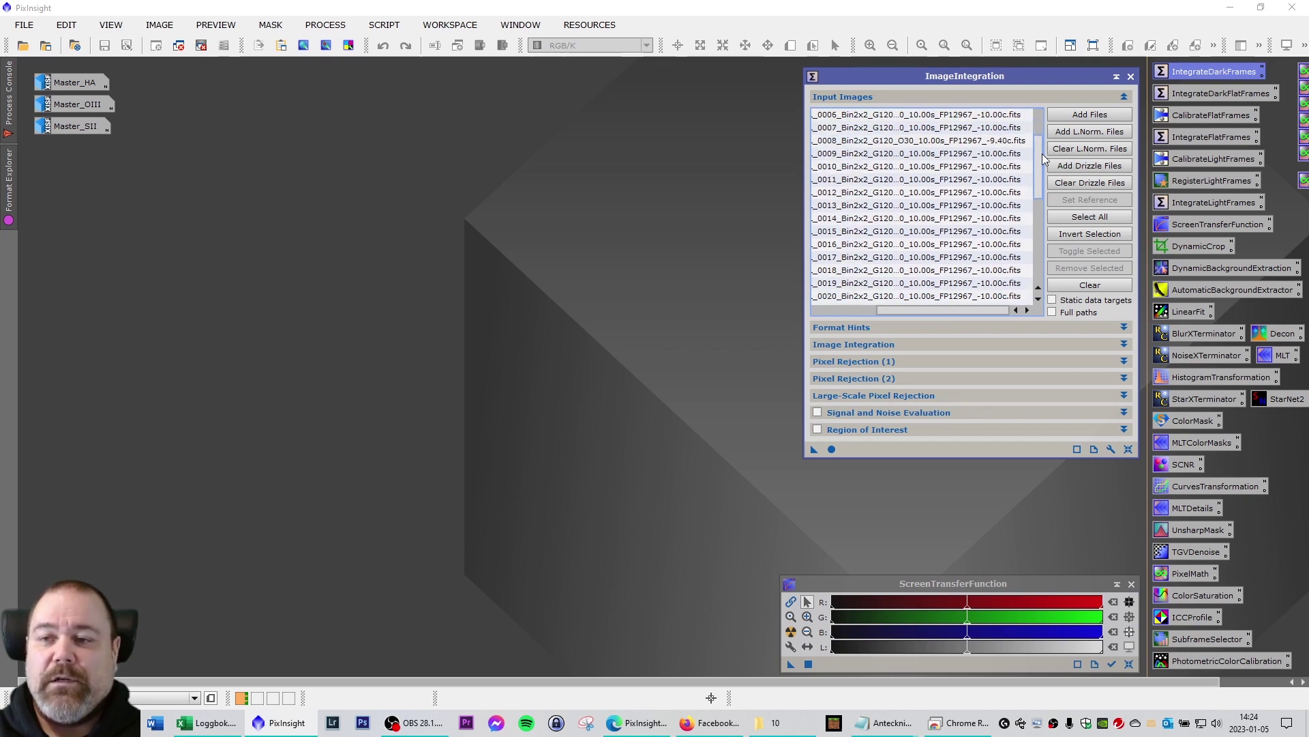
left_click_drag(1042, 164, 1042, 129)
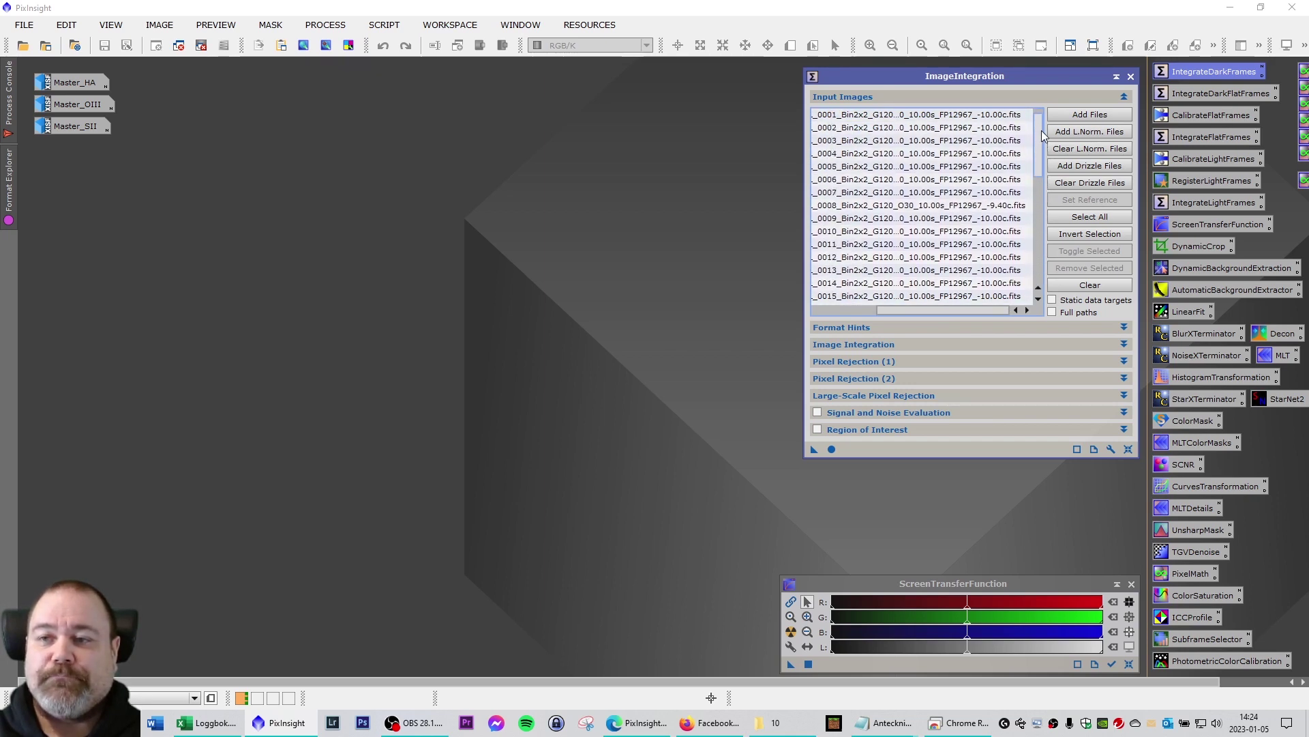
left_click_drag(912, 309, 848, 309)
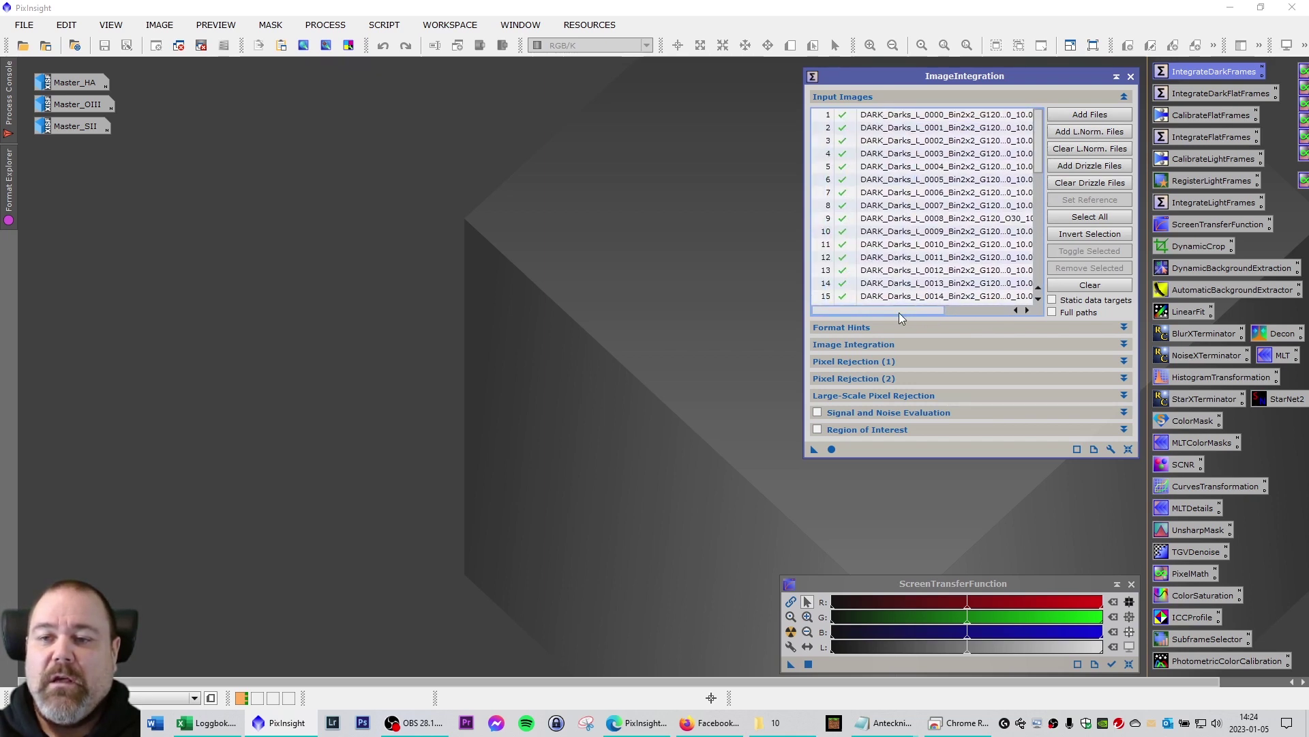
Apply Global to integrate the 40 darks, close rejection_high/low maps, and STF auto-stretch the result
left_click(832, 449)
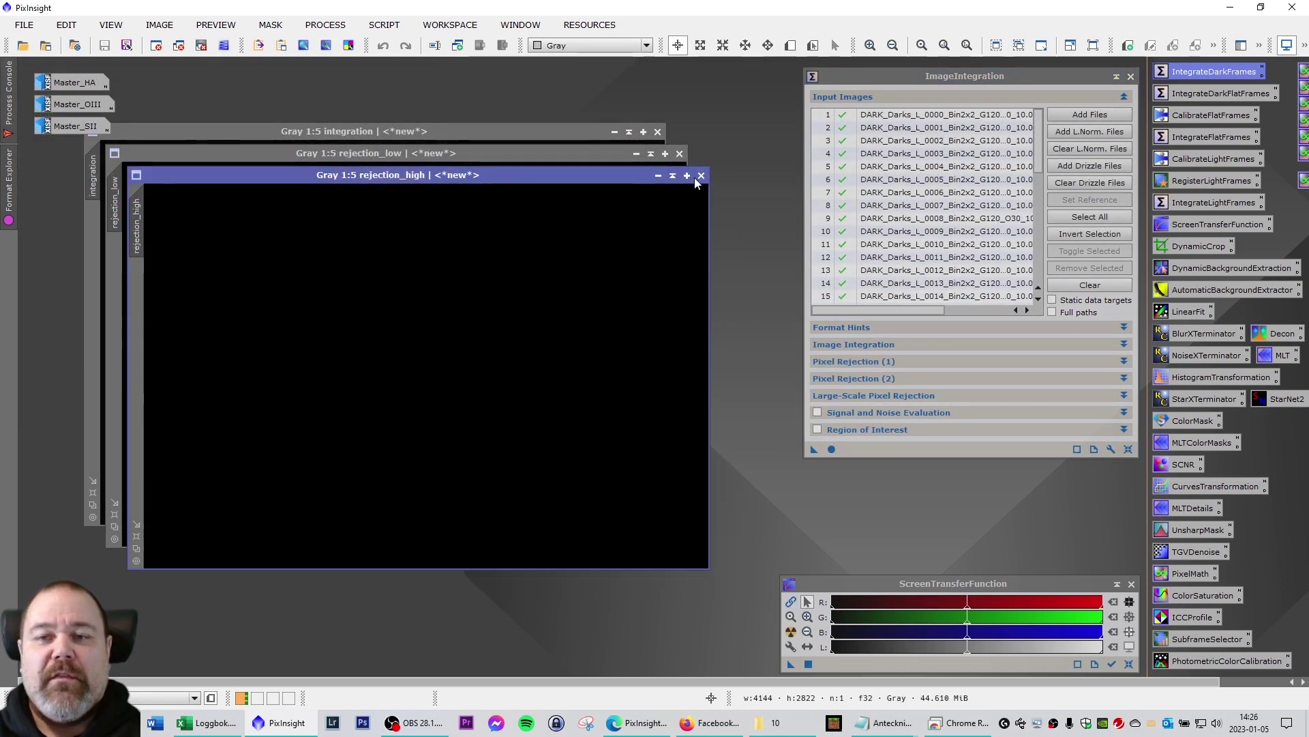
left_click(700, 176)
left_click(680, 154)
left_click_drag(510, 131, 500, 188)
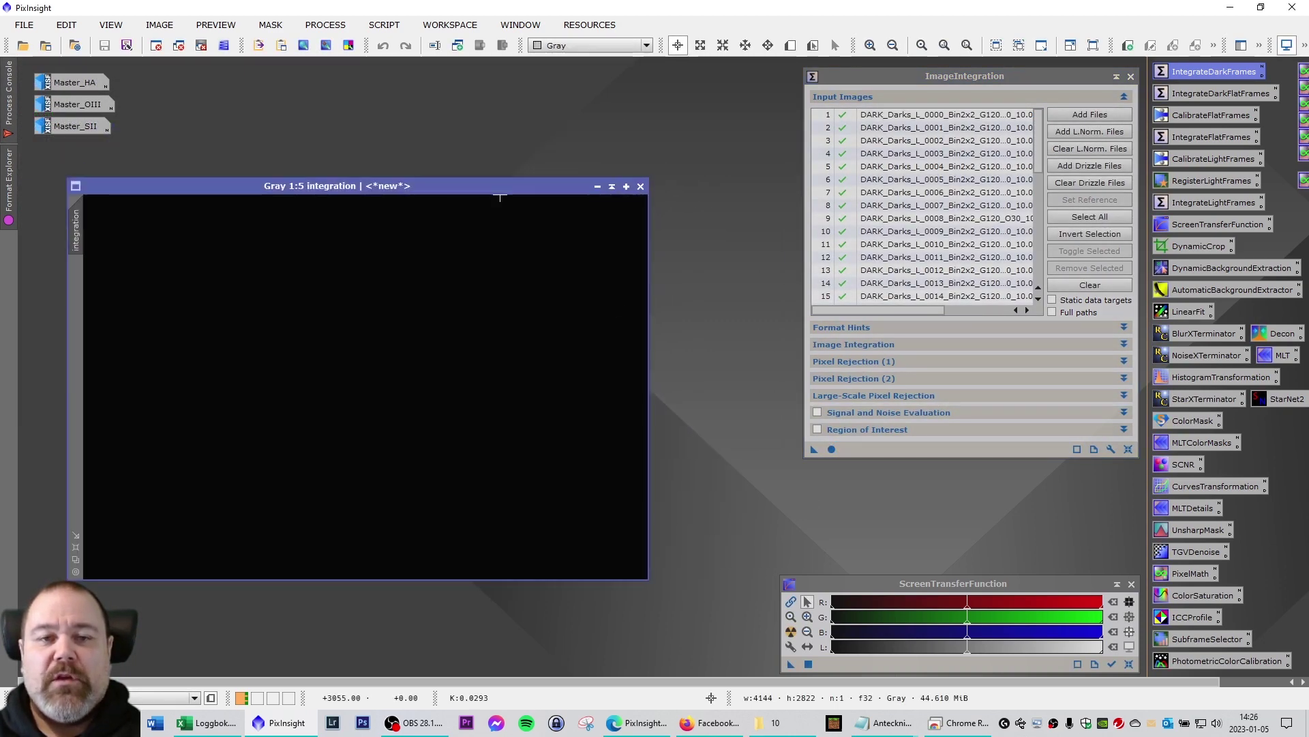
left_click(791, 632)
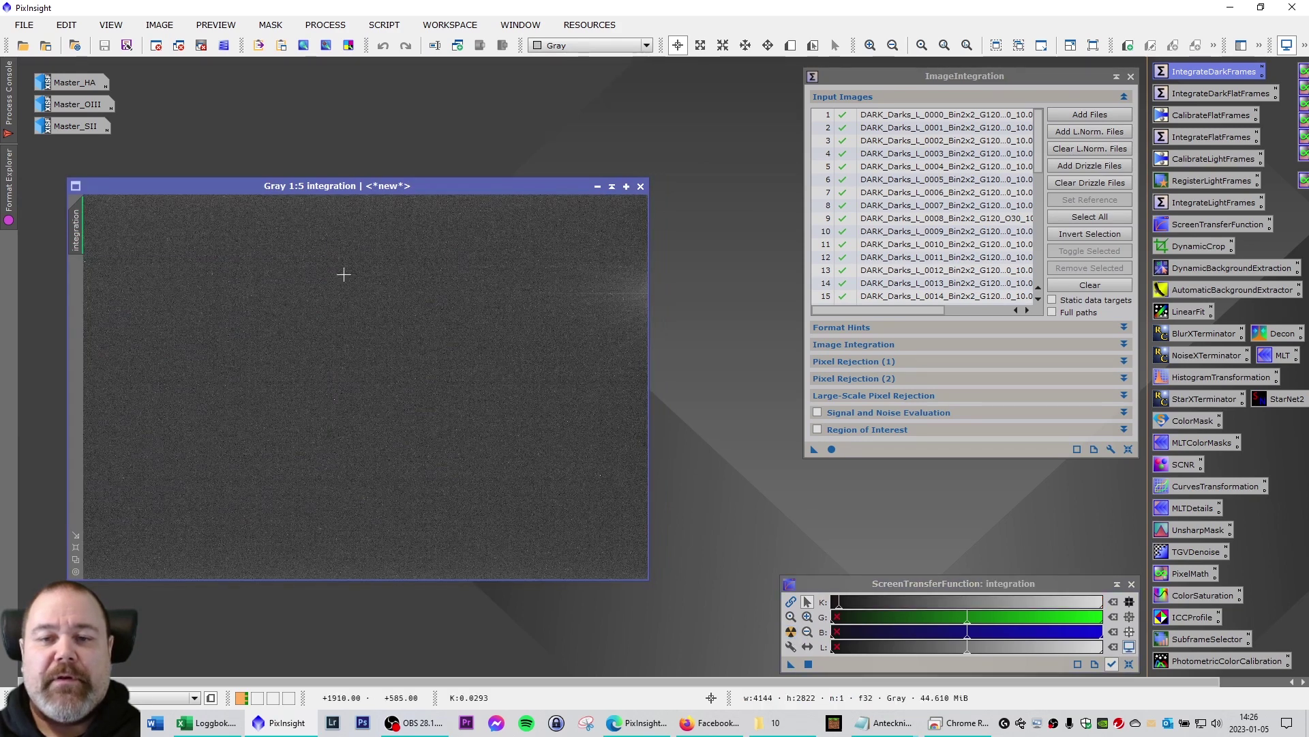
left_click_drag(346, 187, 366, 184)
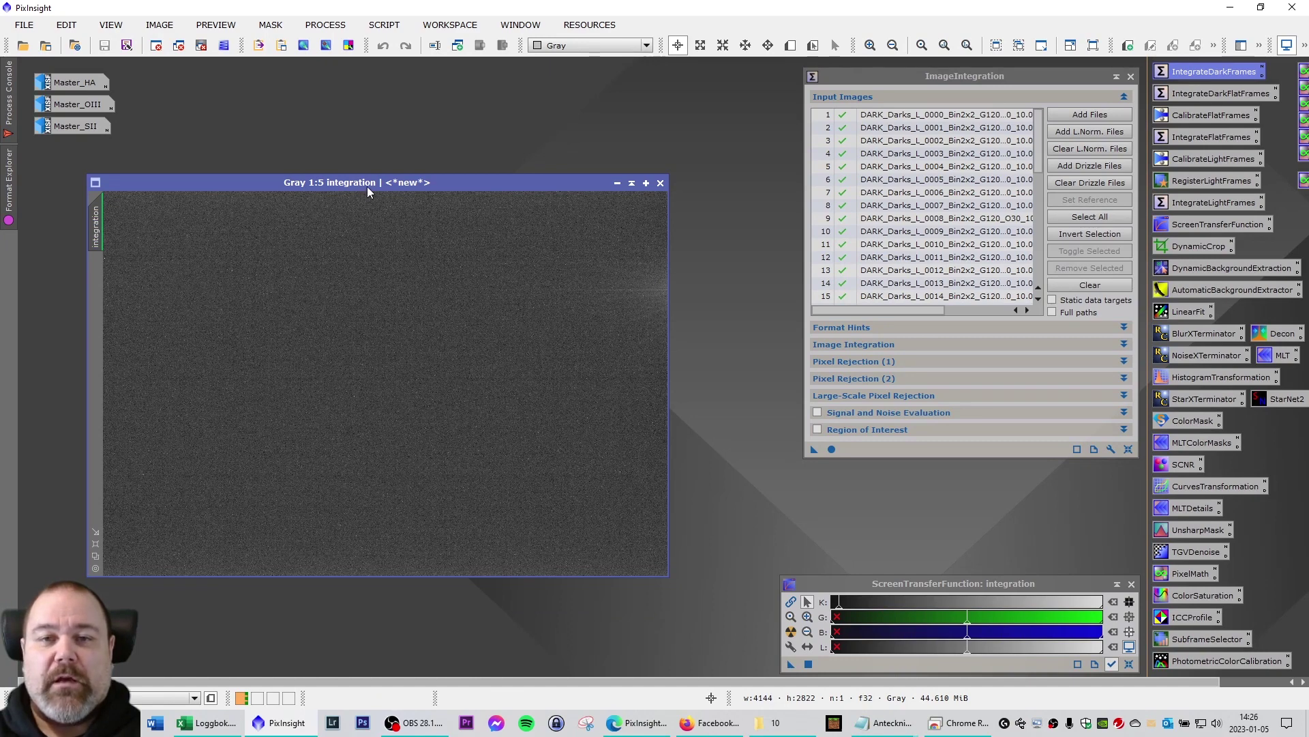
left_click_drag(366, 188, 334, 186)
Save the image as Master_Dark_G120_O30_E10_-10.xisf in Bilder > Dark frames with default XISF options
left_click(23, 25)
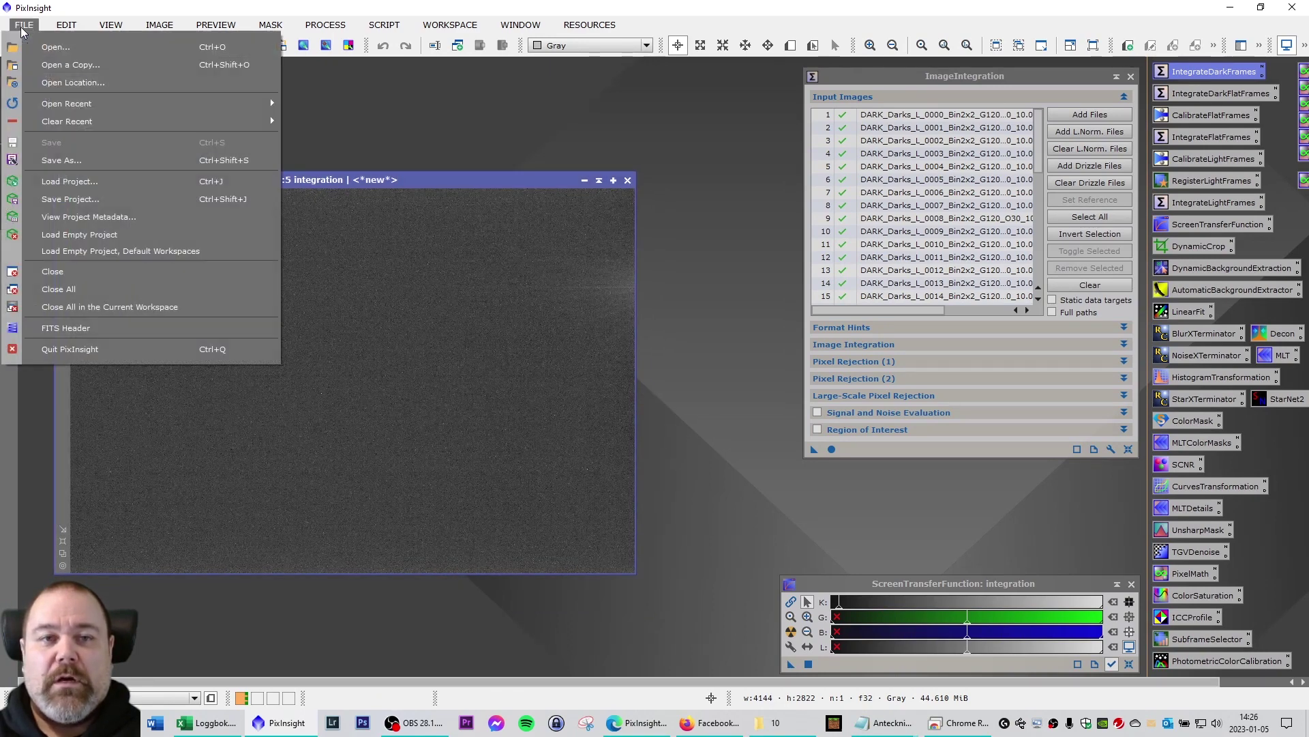
left_click(87, 162)
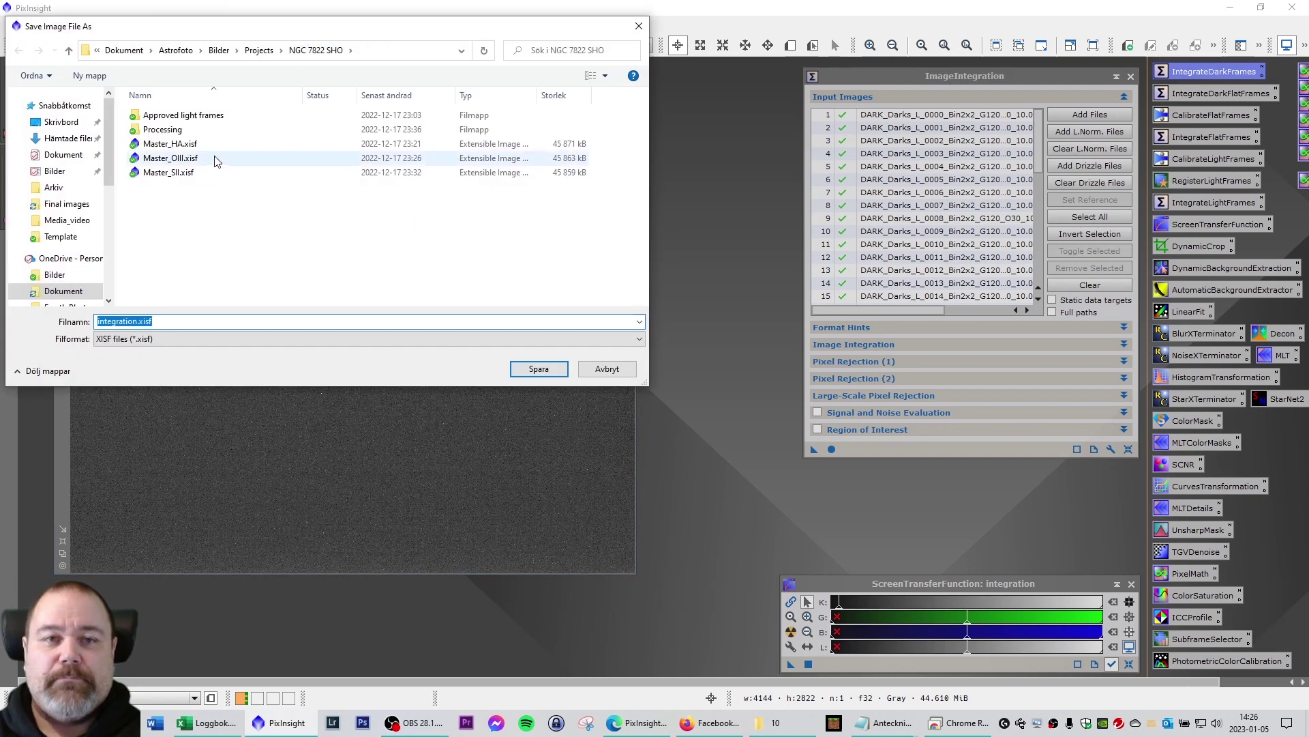
left_click(219, 51)
scroll(246, 280, "down", 10)
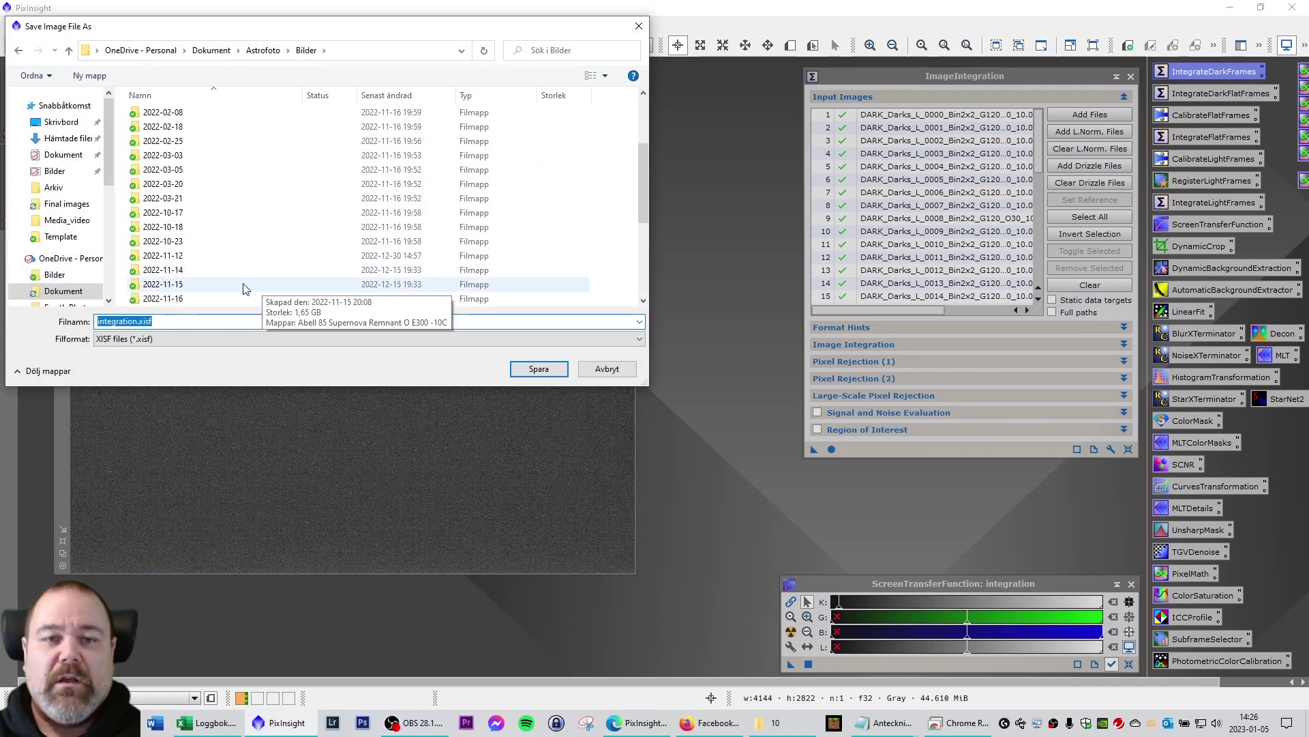
left_click(176, 257)
double_click(176, 256)
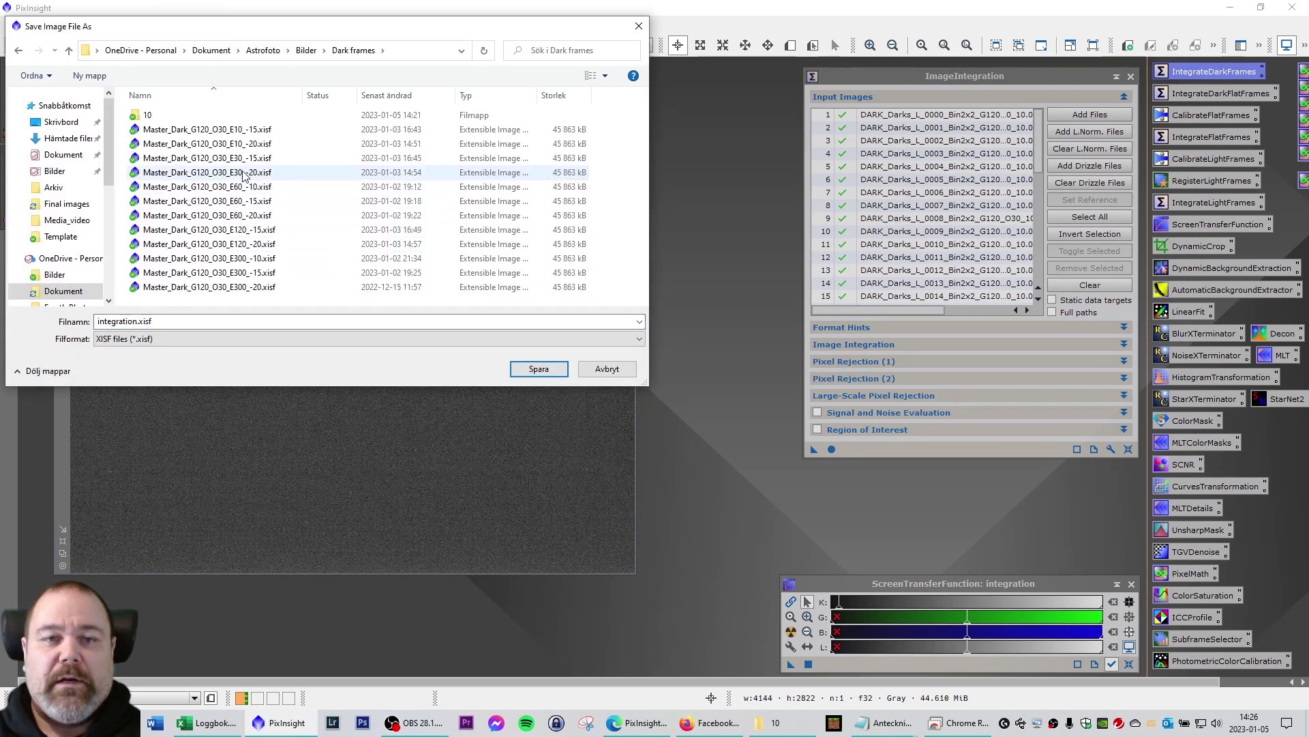
left_click(204, 129)
left_click(225, 321)
left_click(208, 320)
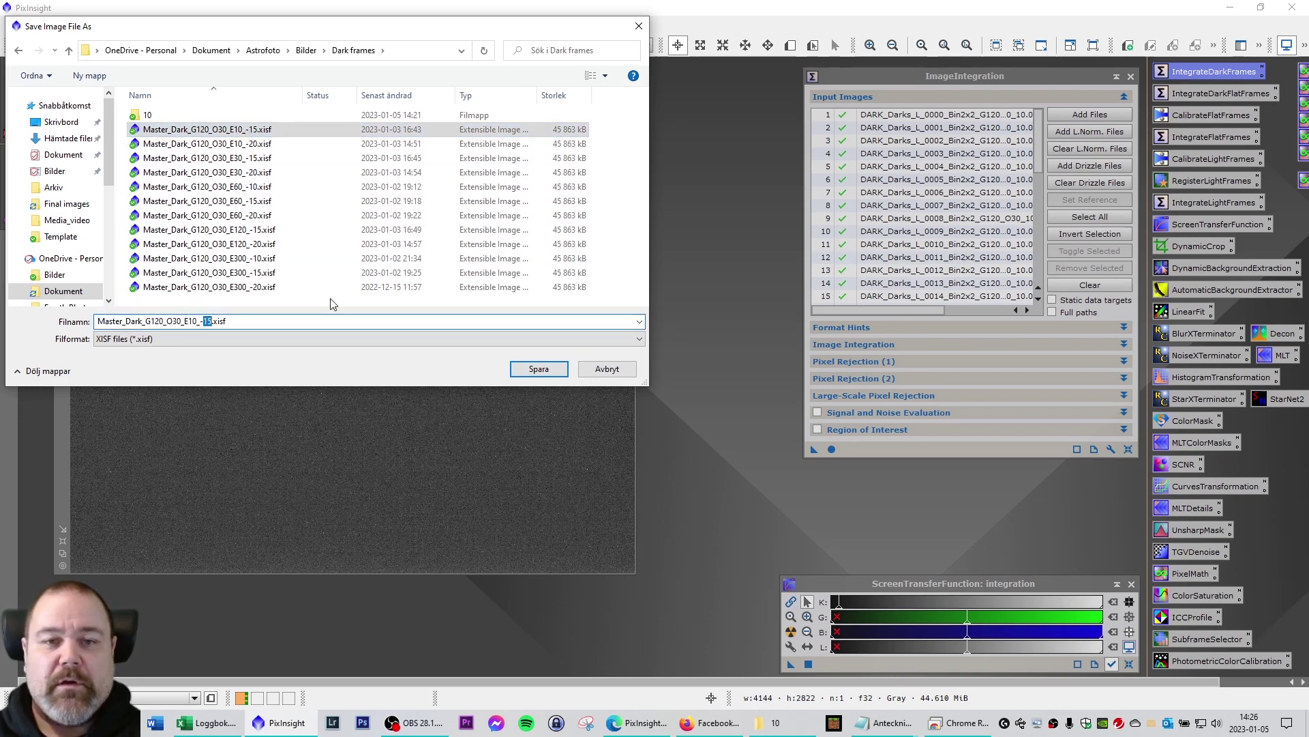
type("10")
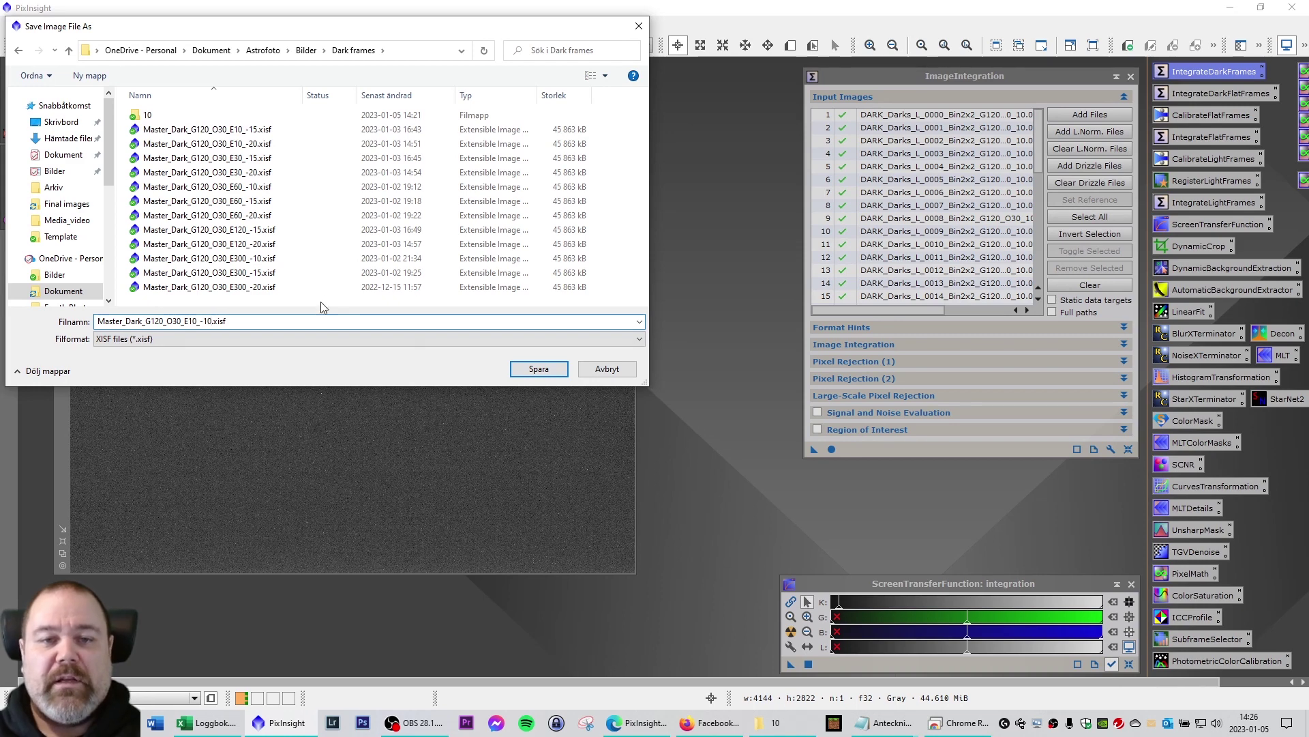
left_click(549, 369)
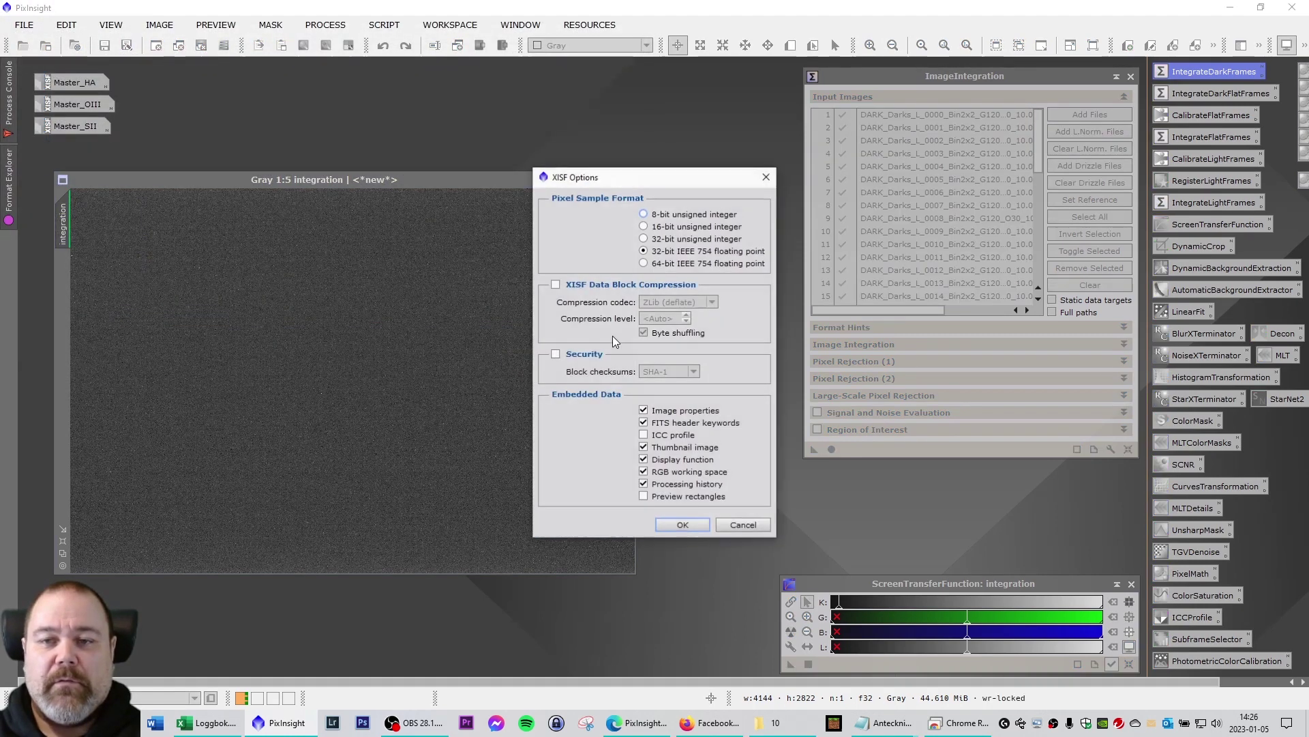
left_click(684, 528)
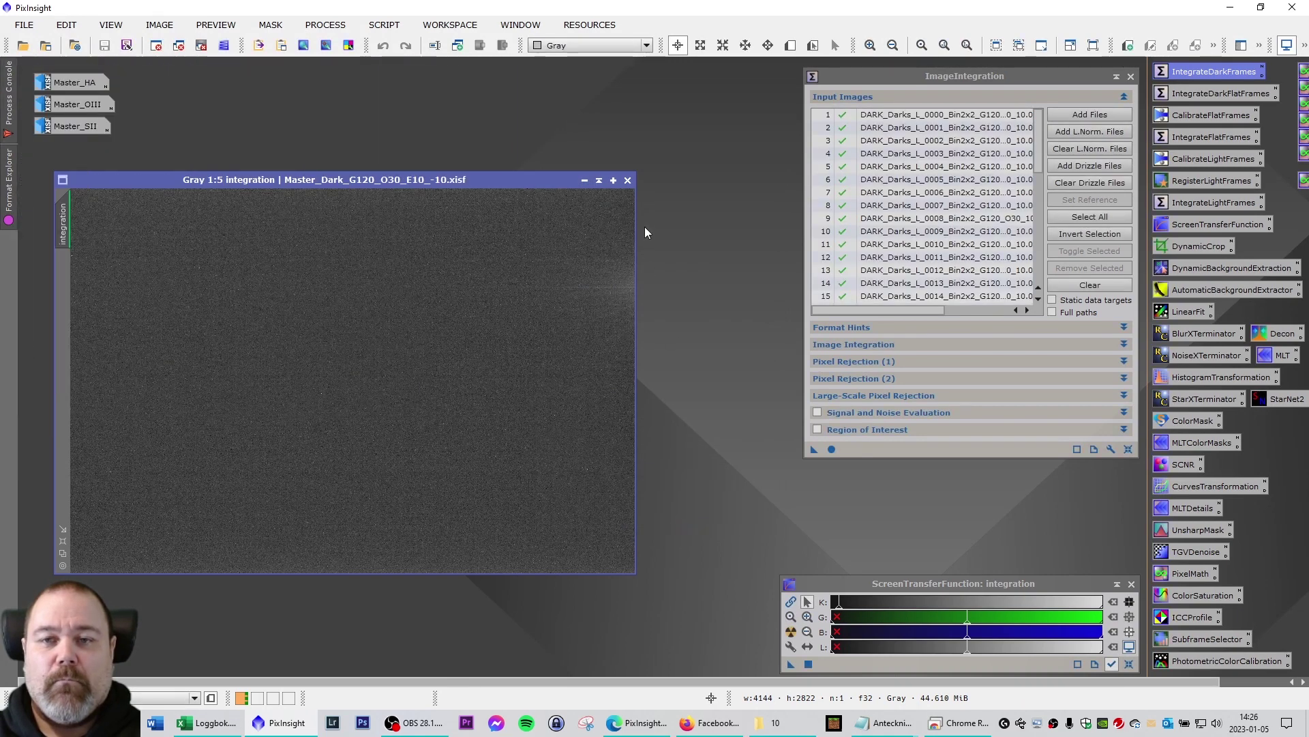
Show the Dark frames library listing the new 45 863 kB Master_Dark_G120_O30_E10_-10.xisf, window moved left
left_click(778, 722)
key("alt+Up")
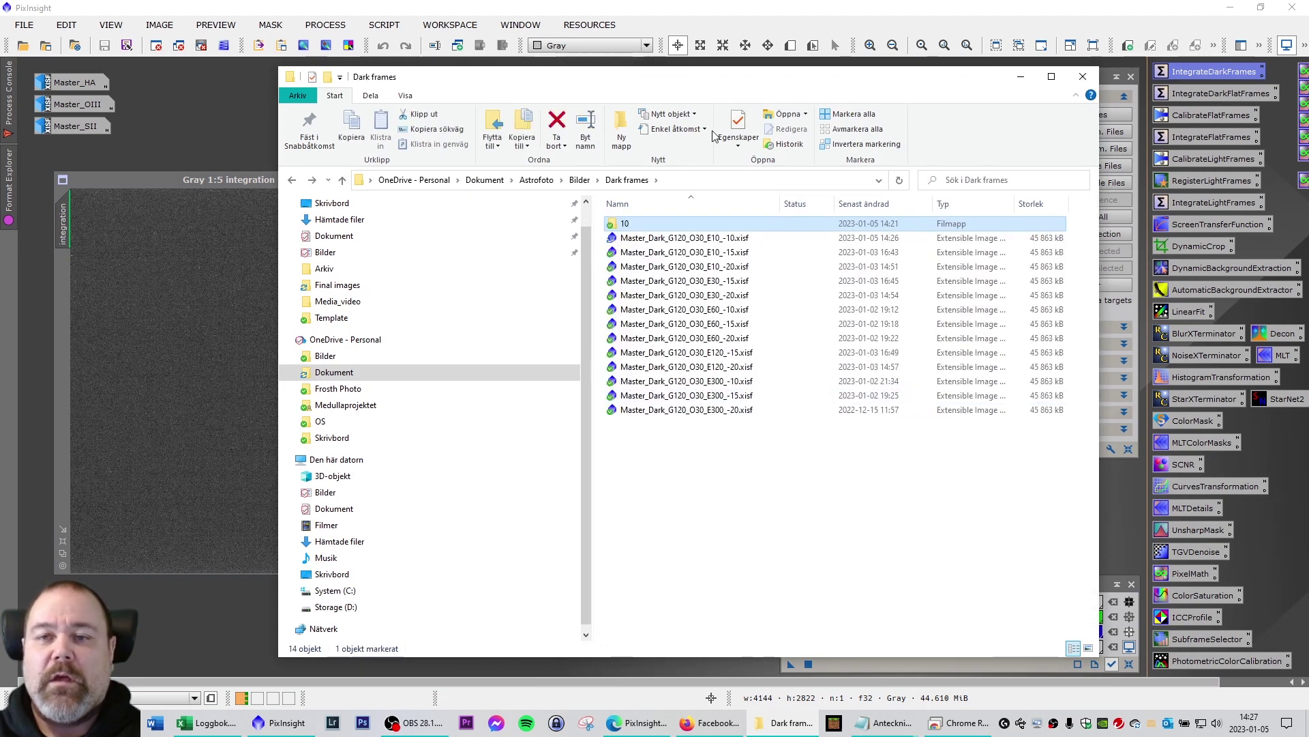
left_click_drag(710, 76, 615, 74)
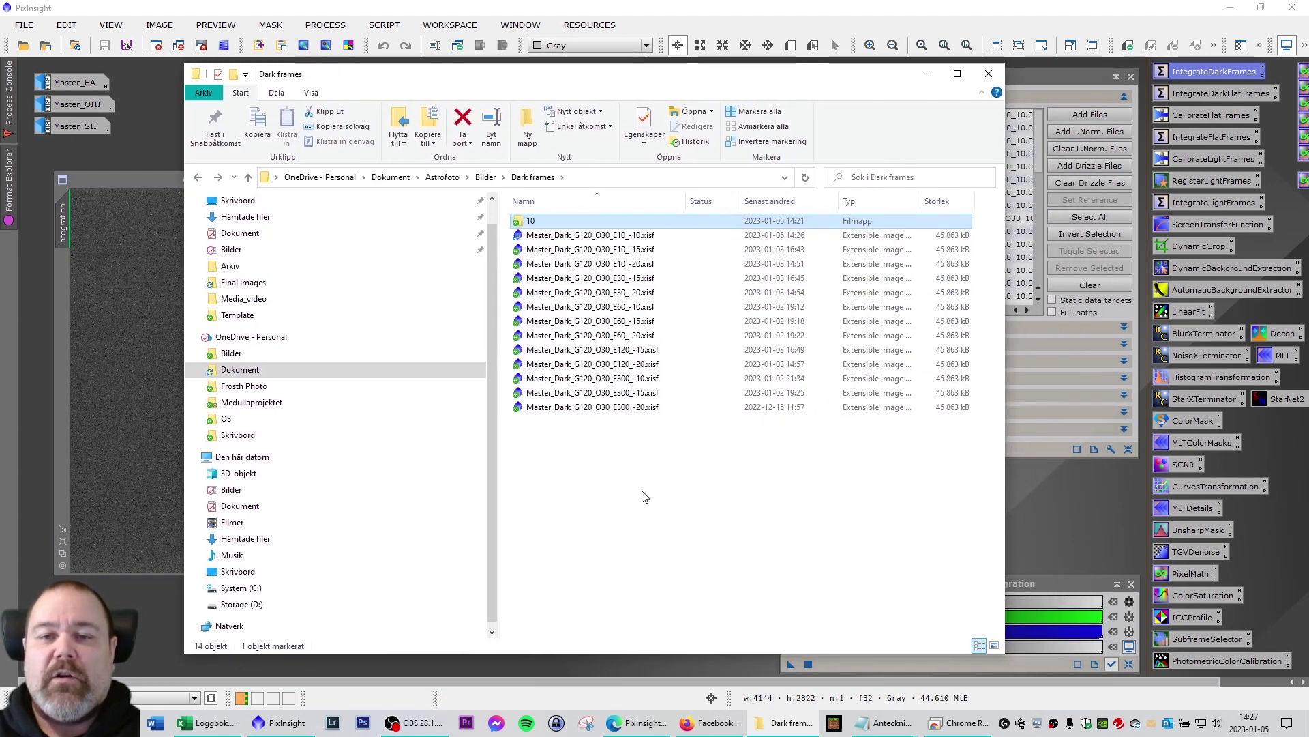
left_click(650, 514)
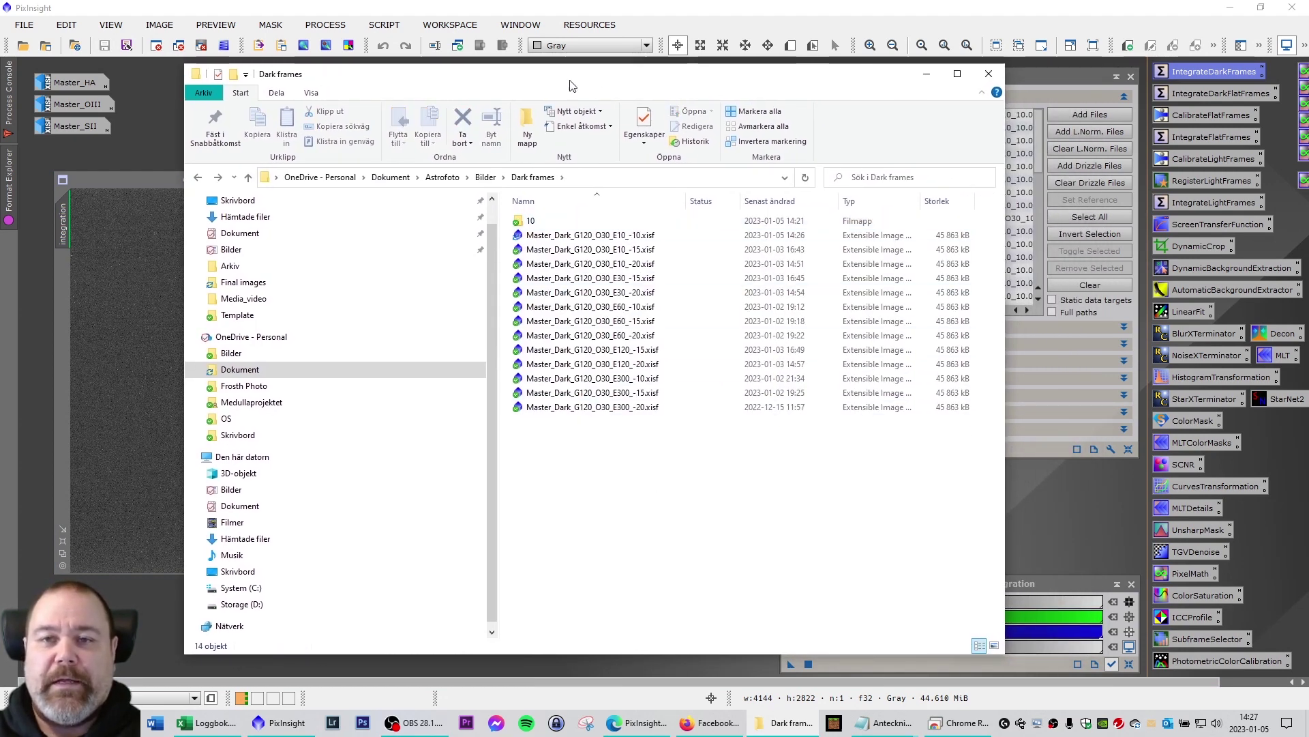
left_click_drag(571, 75, 551, 77)
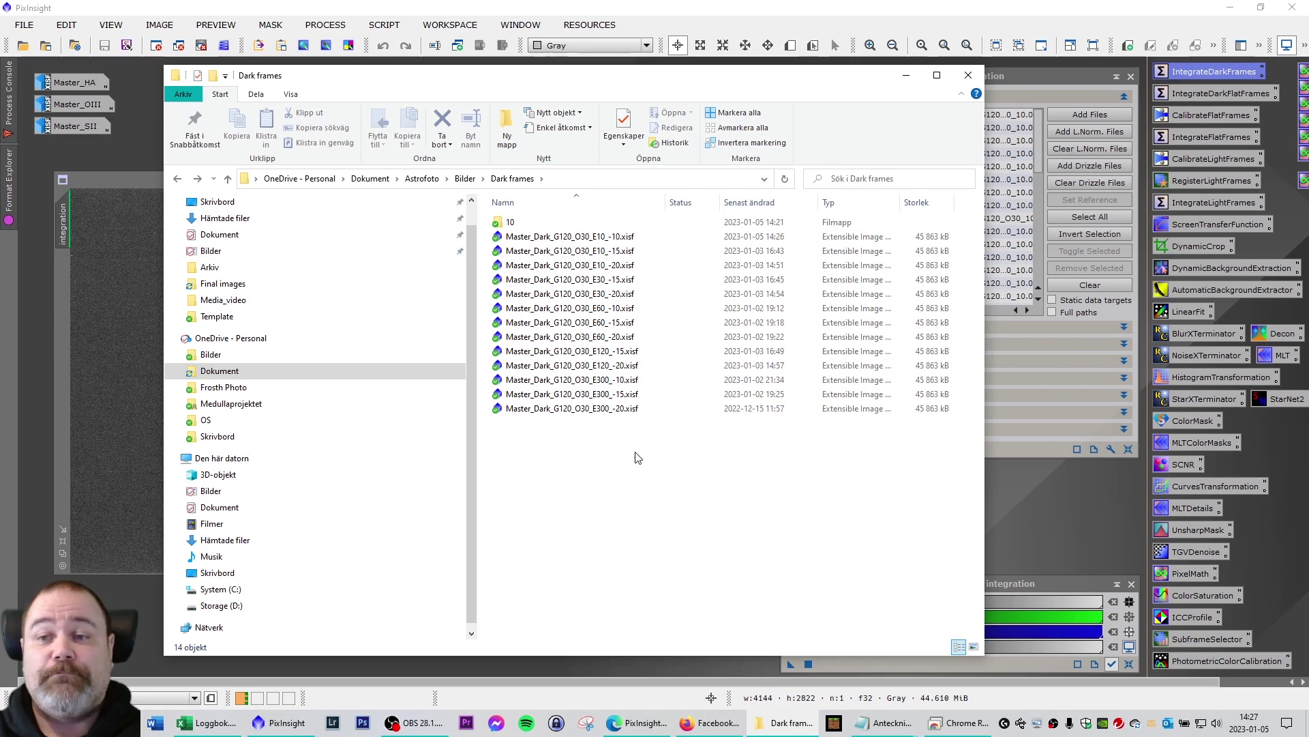
Go up to Bilder and open Dark flat frames, holding 21 master dark flats across seven filters
key("alt+Up")
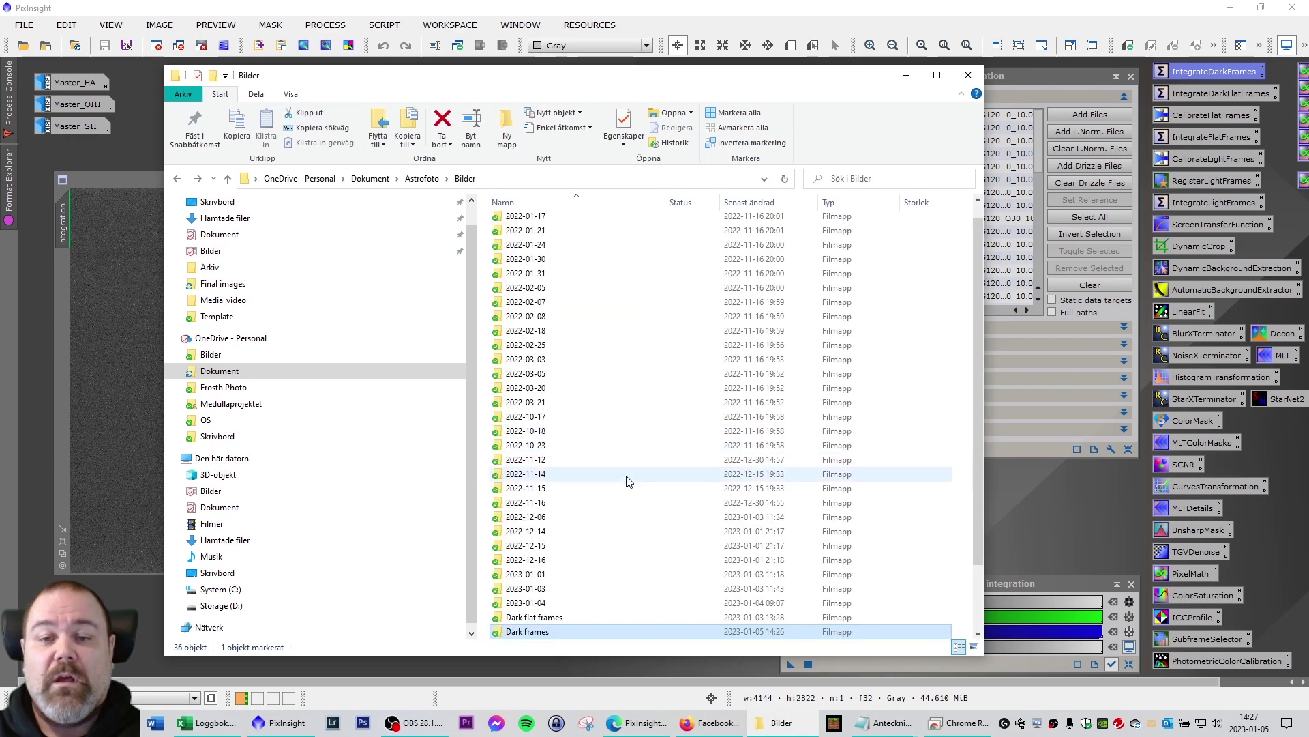
scroll(631, 488, "down", 2)
double_click(548, 547)
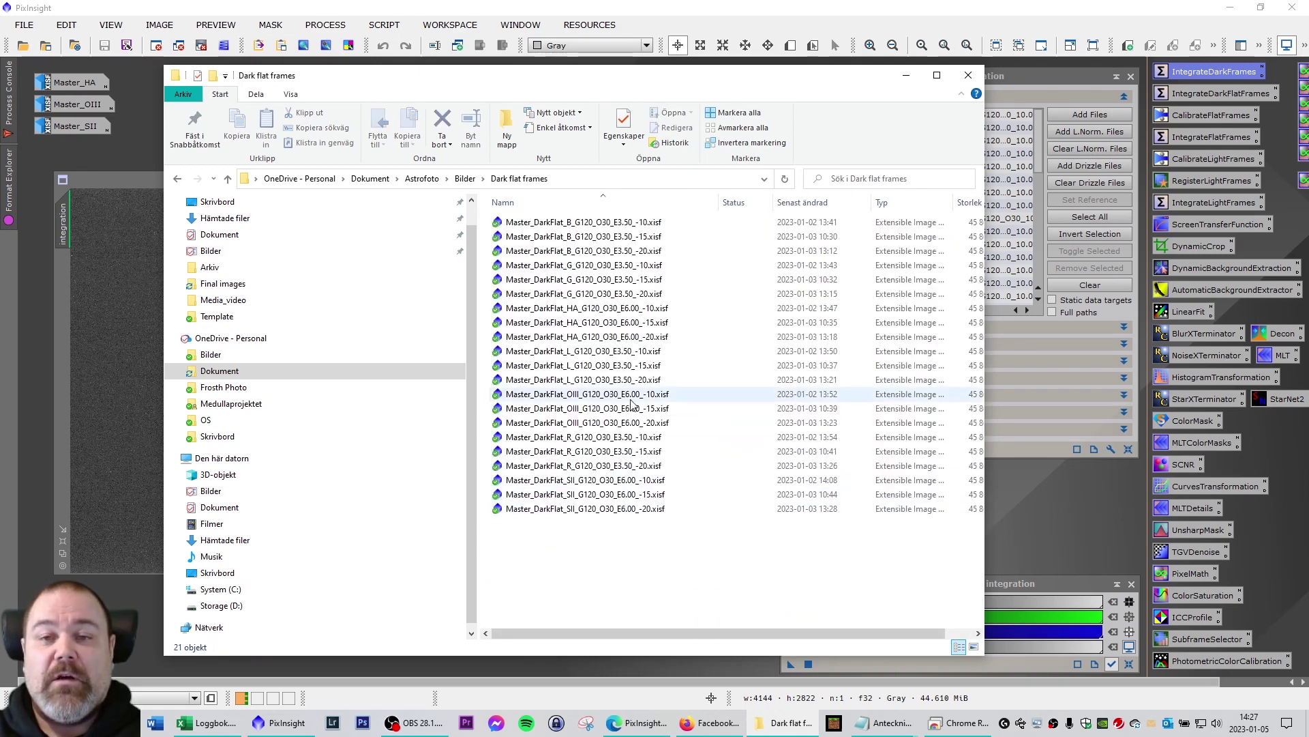